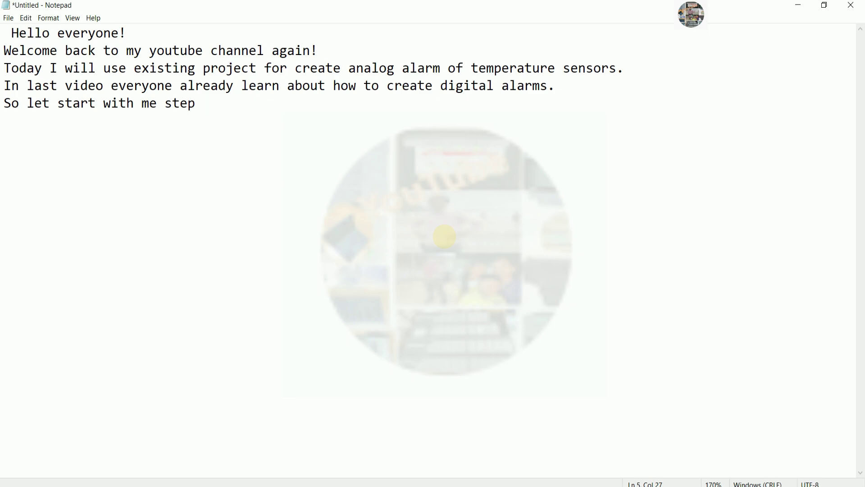
Complete the note's last line as "So let start with me step by step...." and restore the Notepad window to a smaller size
{"action": "type", "text": "y step...."}
{"action": "left_click", "coordinate": [824, 5]}
In WinCC Runtime, open the SENSOR1 to SENSOR4 popups from the home page, line them up side by side, and return to the alarm page
{"action": "left_click", "coordinate": [373, 216]}
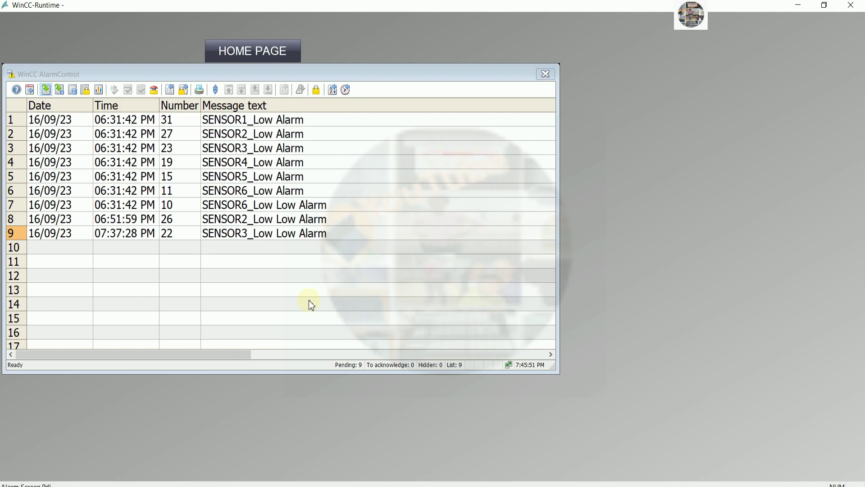
{"action": "left_click", "coordinate": [259, 51]}
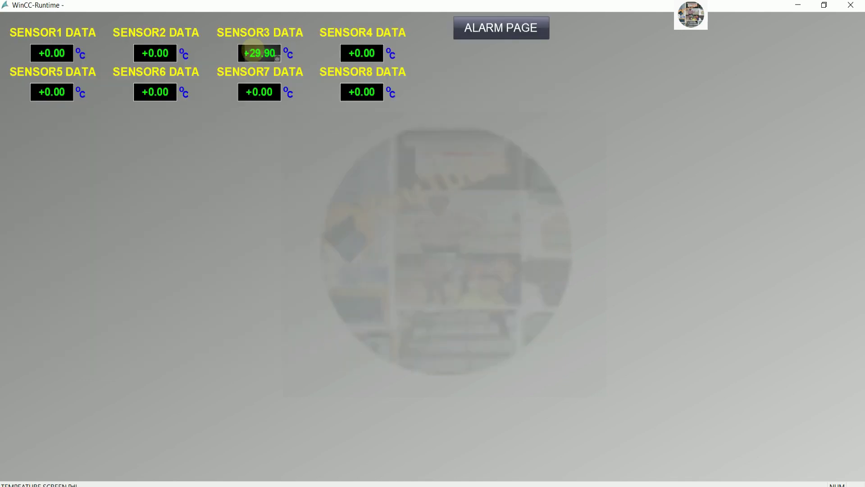
{"action": "left_click", "coordinate": [53, 55]}
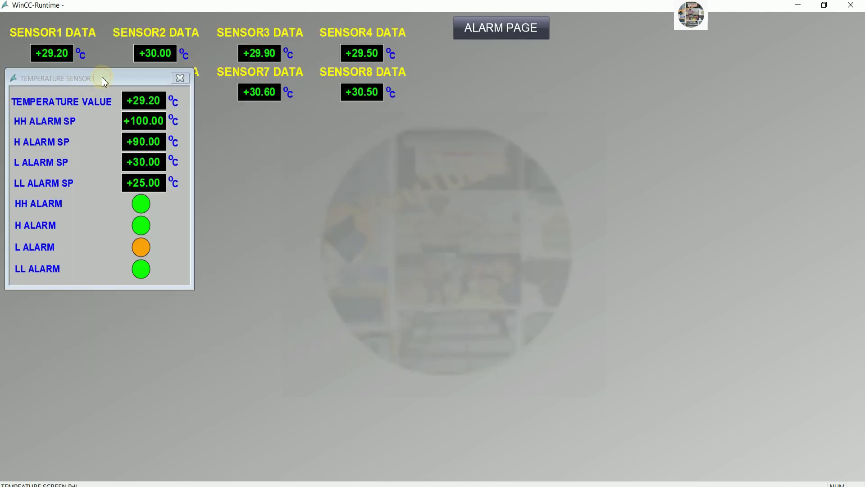
{"action": "left_click_drag", "start_coordinate": [102, 81], "coordinate": [101, 145]}
{"action": "left_click", "coordinate": [155, 54]}
{"action": "left_click_drag", "start_coordinate": [171, 79], "coordinate": [262, 140]}
{"action": "left_click", "coordinate": [253, 53]}
{"action": "left_click_drag", "start_coordinate": [304, 77], "coordinate": [486, 143]}
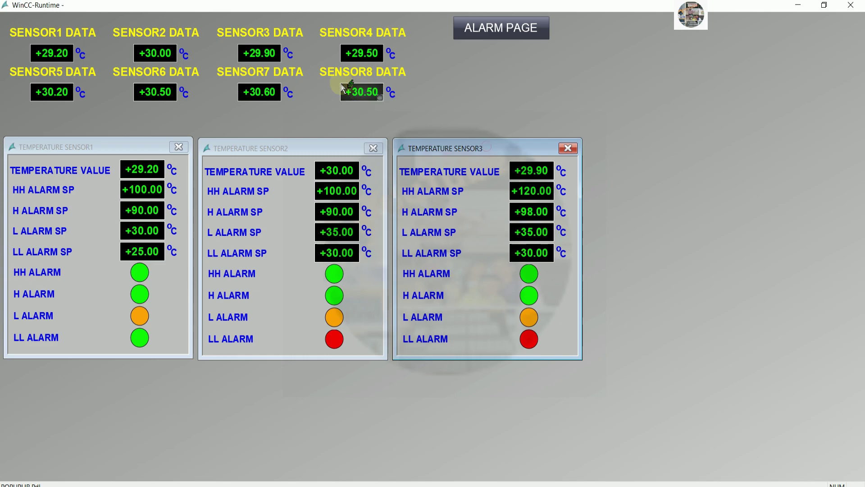
{"action": "left_click", "coordinate": [361, 54]}
{"action": "left_click_drag", "start_coordinate": [392, 67], "coordinate": [670, 146]}
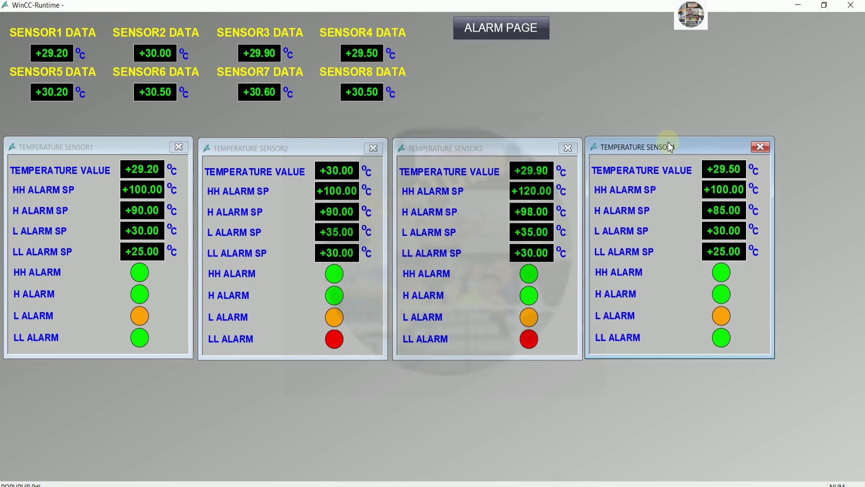
{"action": "left_click", "coordinate": [518, 28]}
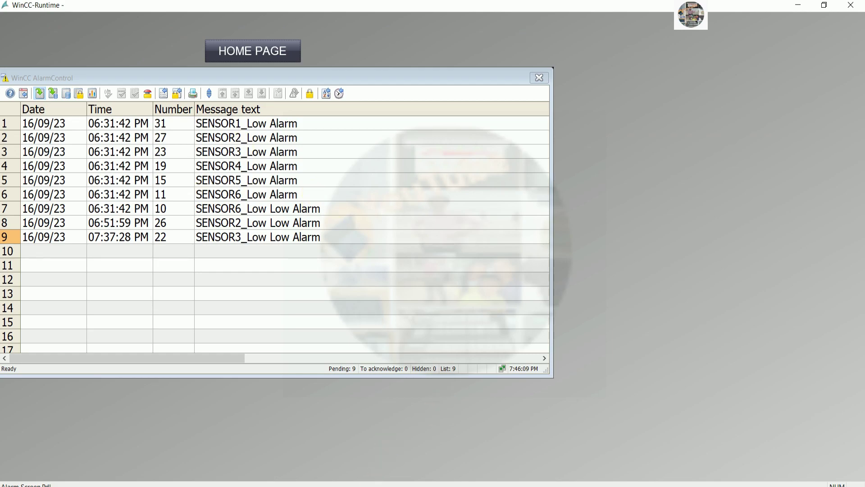
Switch to TIA Portal and review the sensor block networks in Main [OB1]
{"action": "key", "text": "alt+Tab"}
{"action": "scroll", "coordinate": [577, 275], "scroll_direction": "down", "scroll_amount": 3}
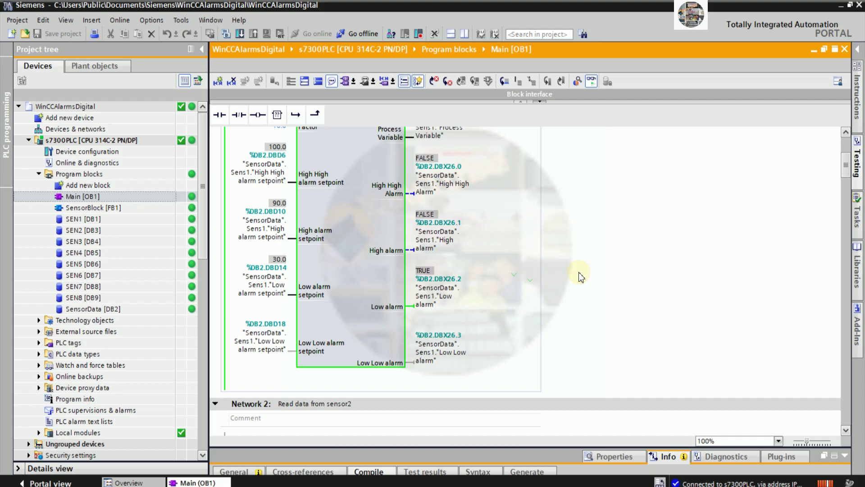
{"action": "scroll", "coordinate": [580, 277], "scroll_direction": "down", "scroll_amount": 10}
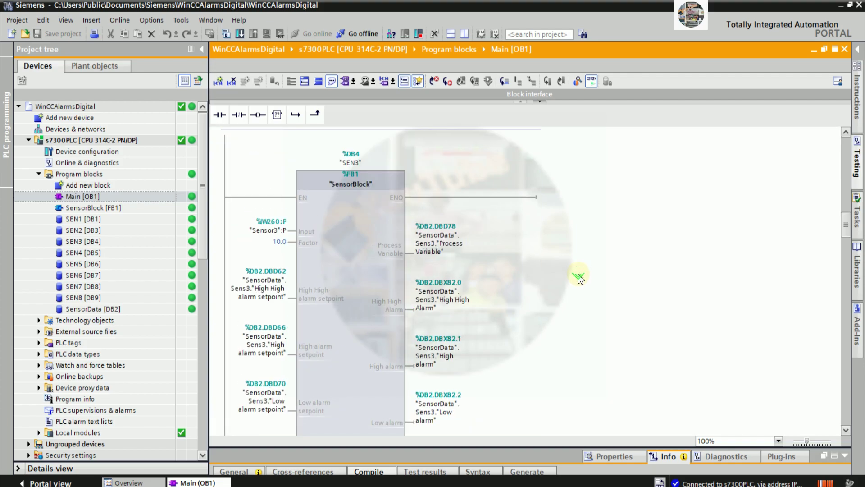
{"action": "scroll", "coordinate": [580, 277], "scroll_direction": "up", "scroll_amount": 10}
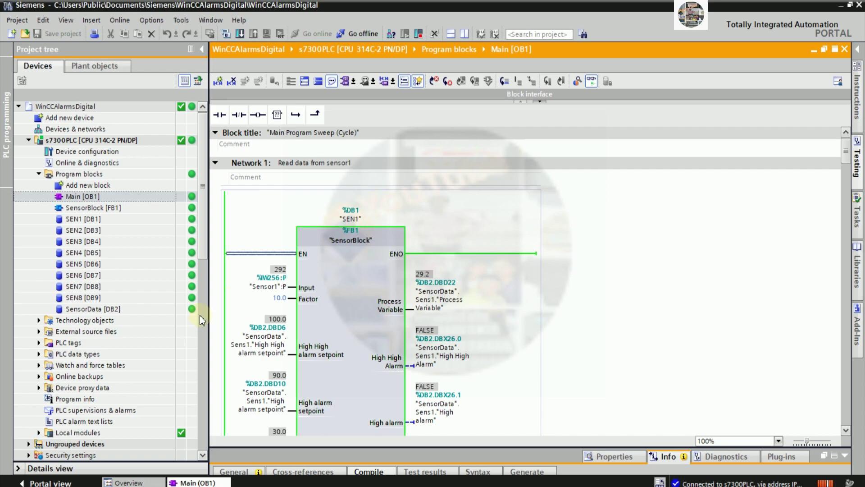
Switch to WinCC Explorer and deactivate the runtime of the DigitalAlarms project
{"action": "left_click_drag", "start_coordinate": [207, 327], "coordinate": [131, 279]}
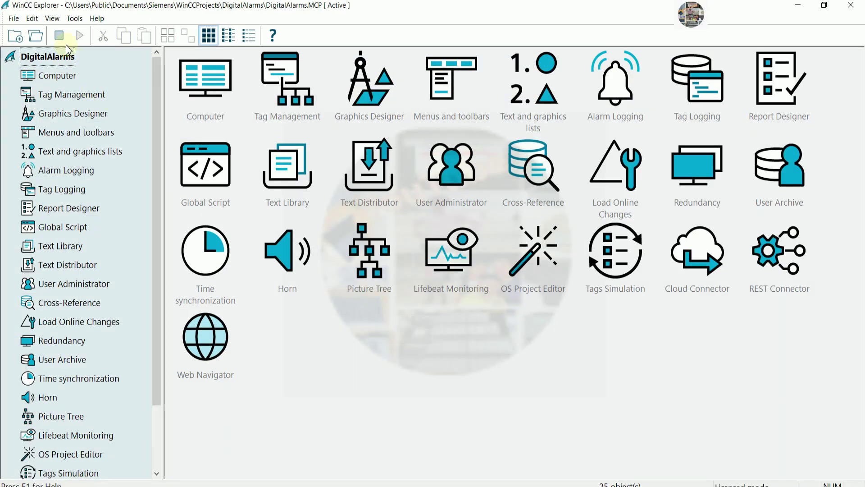
{"action": "left_click", "coordinate": [59, 35]}
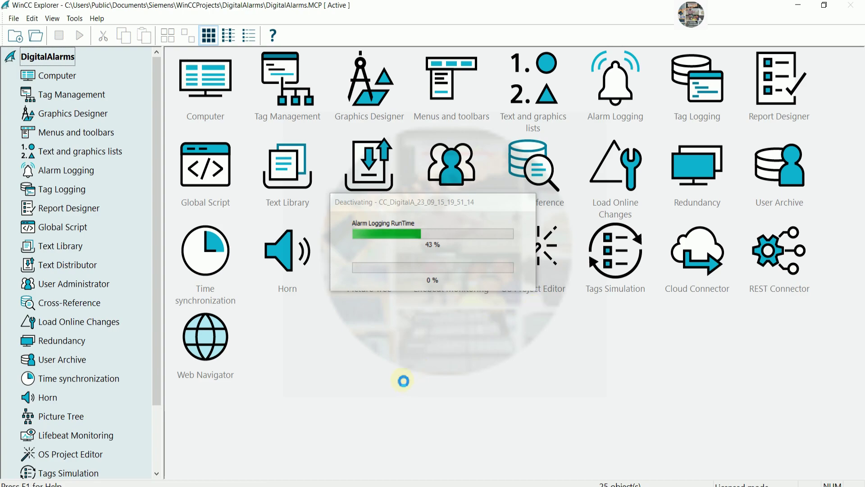
Switch to Notepad and add the line "To create analog alarm let go to alarm logging" to the note
{"action": "key", "text": "alt+Tab"}
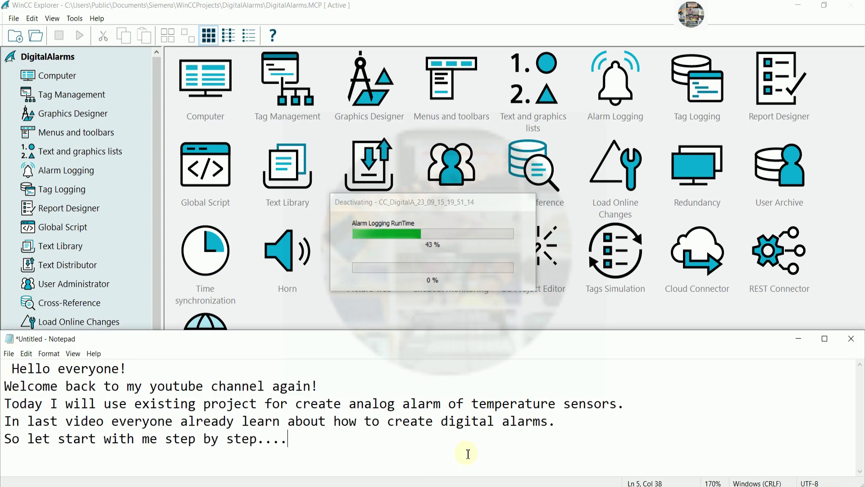
{"action": "type", "text": "To"}
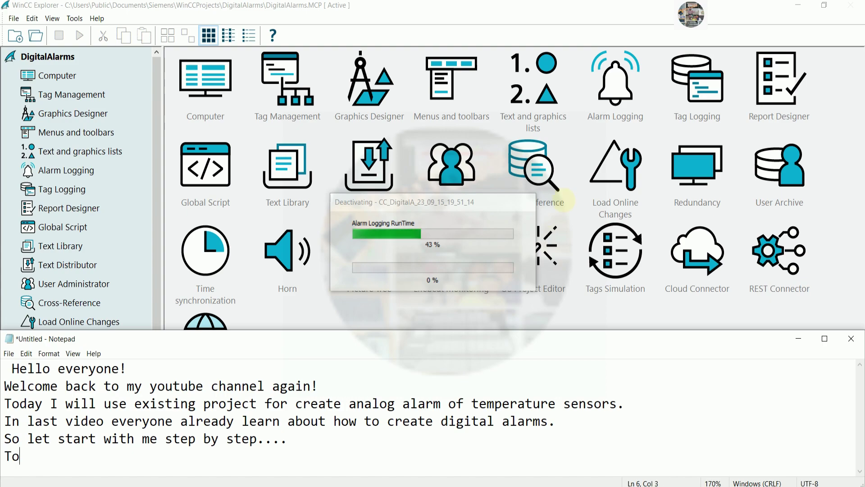
{"action": "type", "text": " create a"}
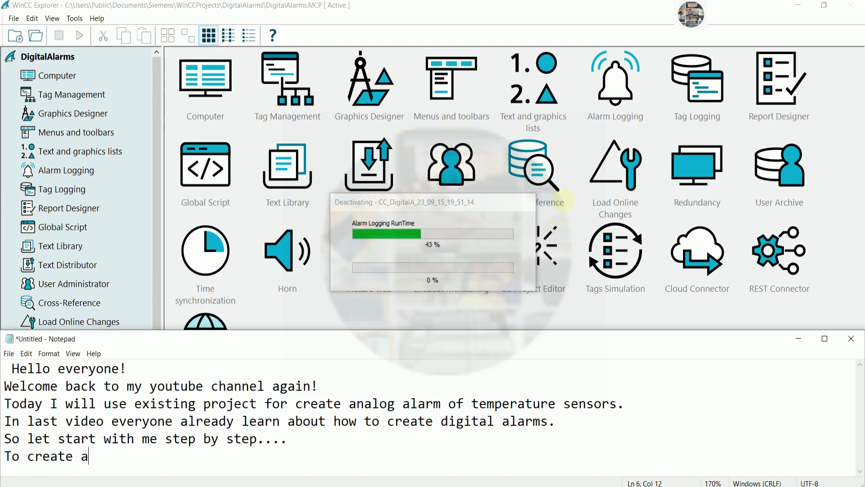
{"action": "type", "text": "nalog ala"}
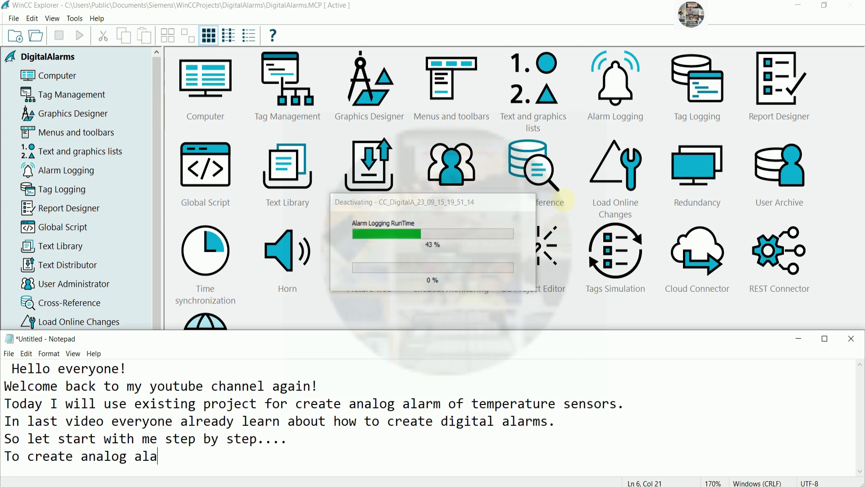
{"action": "type", "text": "rm let got"}
{"action": "key", "text": "BackSpace"}
{"action": "key", "text": "BackSpace"}
{"action": "type", "text": "to alarm lo"}
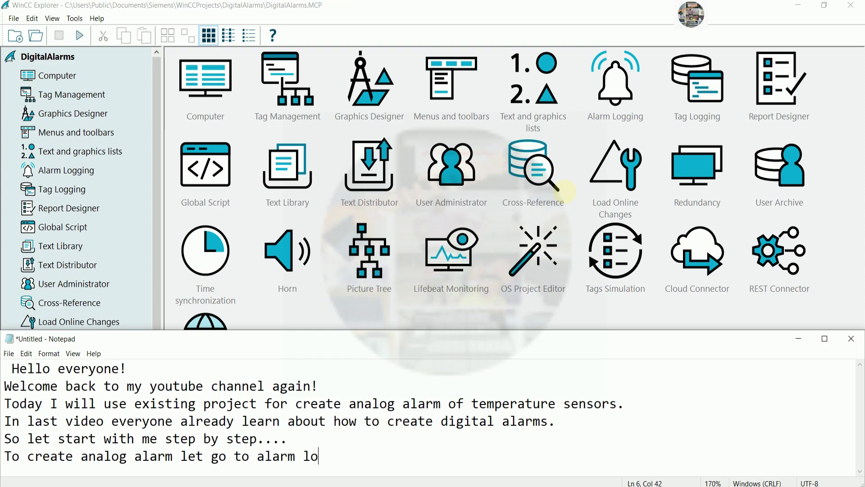
{"action": "type", "text": "gging"}
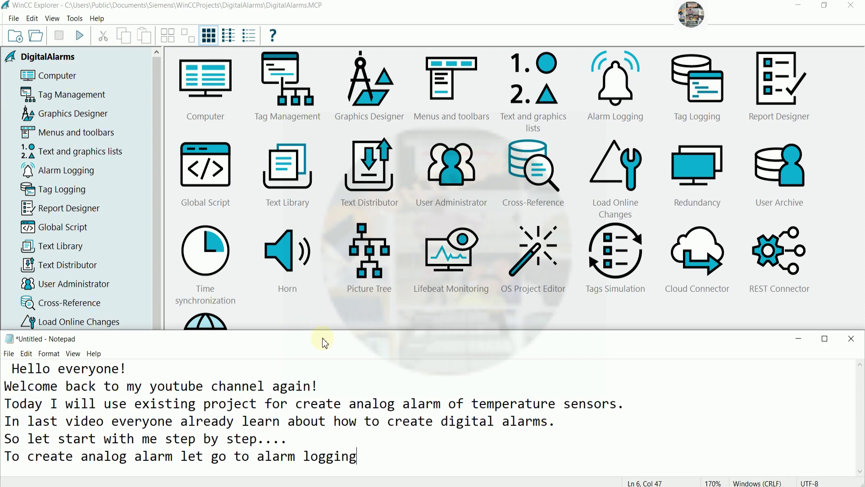
Open the Alarm Logging editor from WinCC Explorer and show the limit monitoring table with a narrower Tag column
{"action": "left_click", "coordinate": [66, 175]}
{"action": "double_click", "coordinate": [67, 171]}
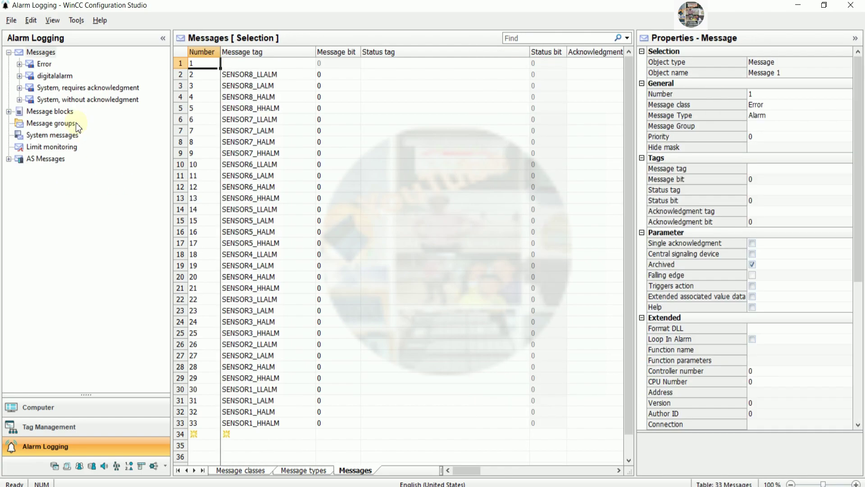
{"action": "left_click", "coordinate": [53, 147]}
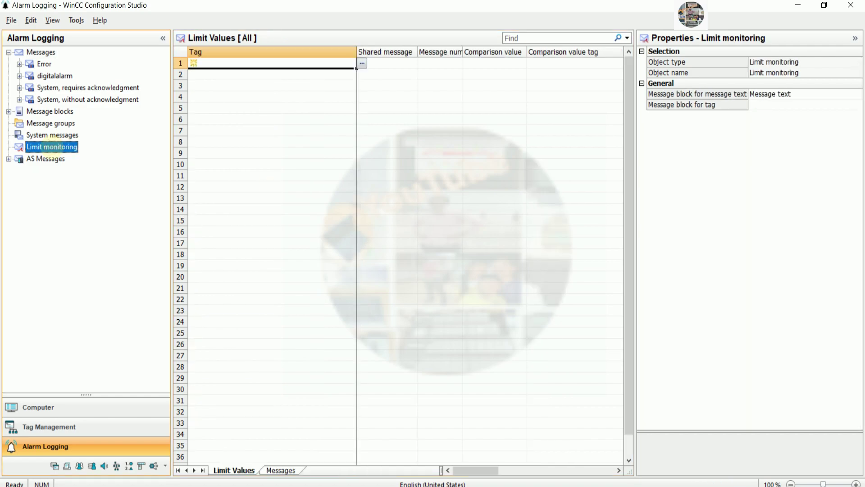
{"action": "left_click_drag", "start_coordinate": [356, 52], "coordinate": [299, 48]}
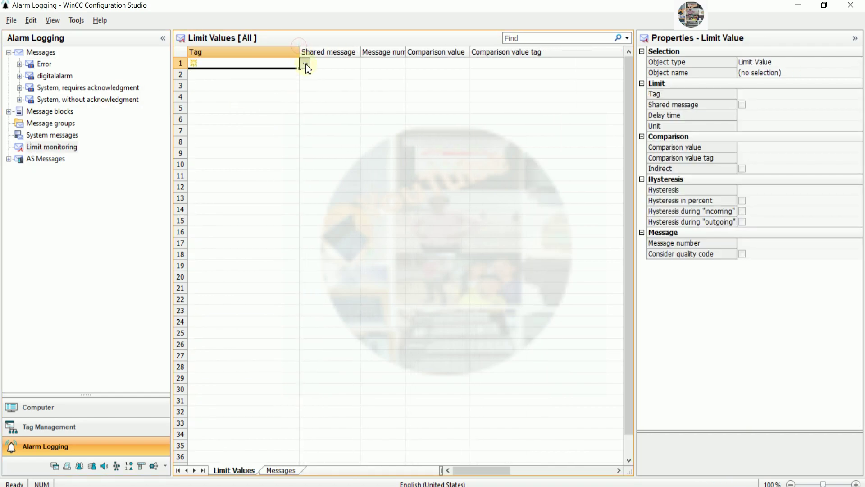
Add the S7300 tags SENSOR8_PV through SENSOR1_PV to the limit values table and narrow the Tag column further
{"action": "left_click", "coordinate": [305, 63]}
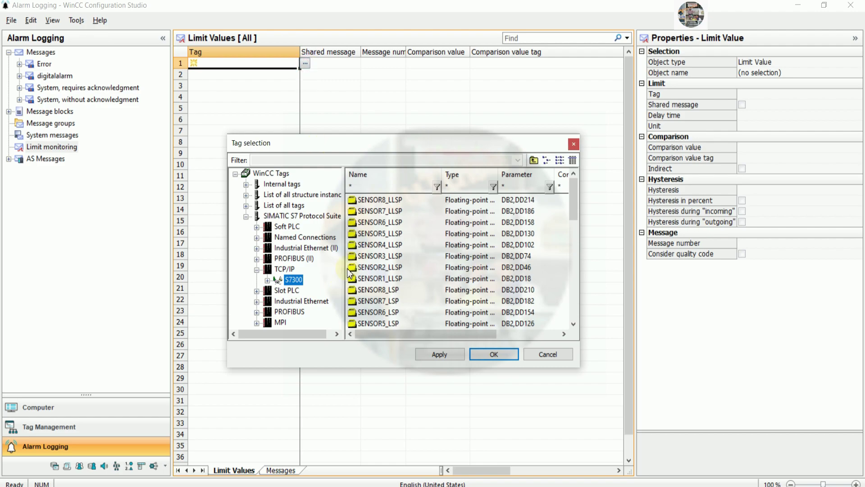
{"action": "scroll", "coordinate": [423, 259], "scroll_direction": "down", "scroll_amount": 10}
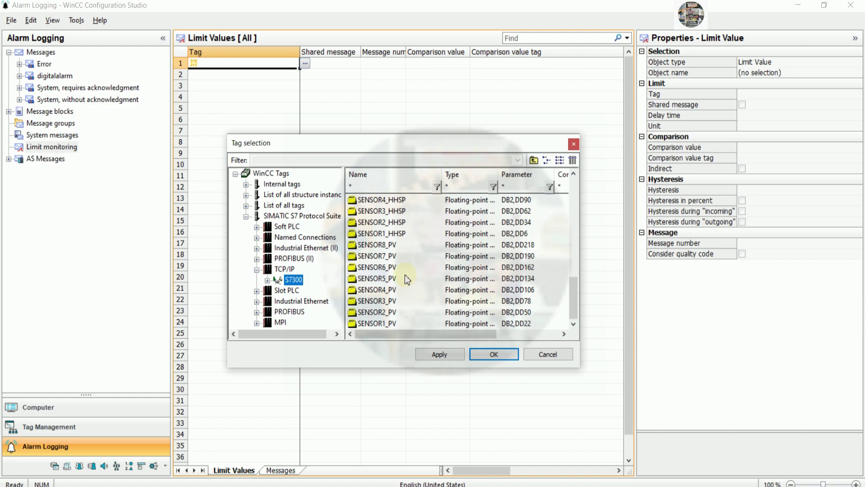
{"action": "left_click", "coordinate": [378, 246]}
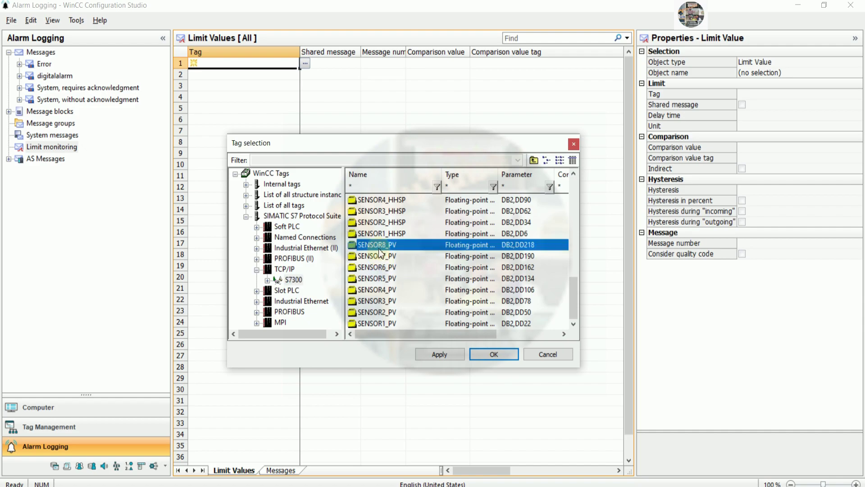
{"action": "left_click", "coordinate": [381, 323], "text": "shift"}
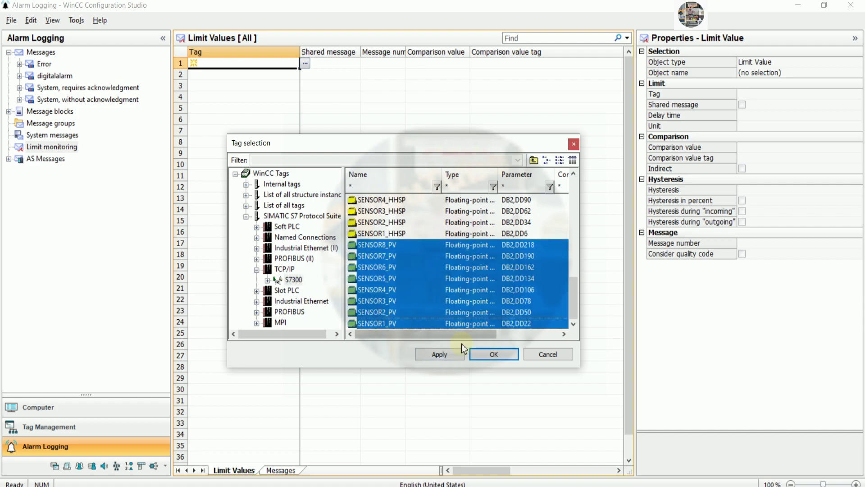
{"action": "left_click", "coordinate": [485, 355]}
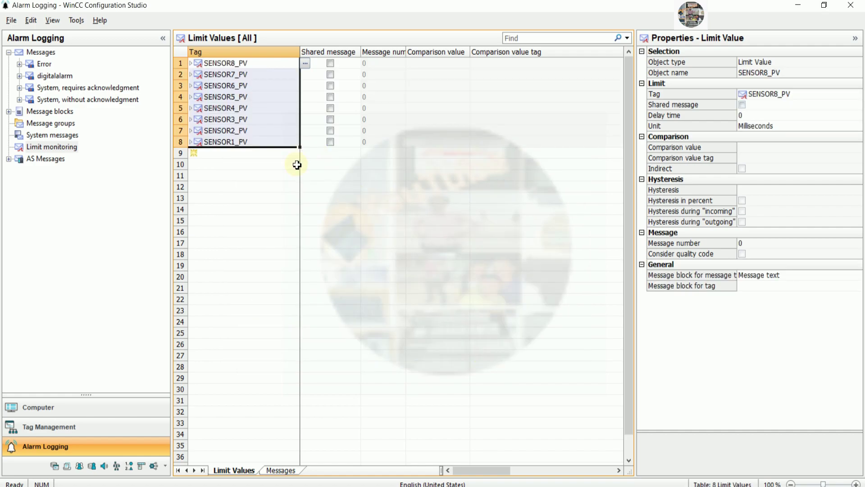
{"action": "left_click", "coordinate": [267, 176]}
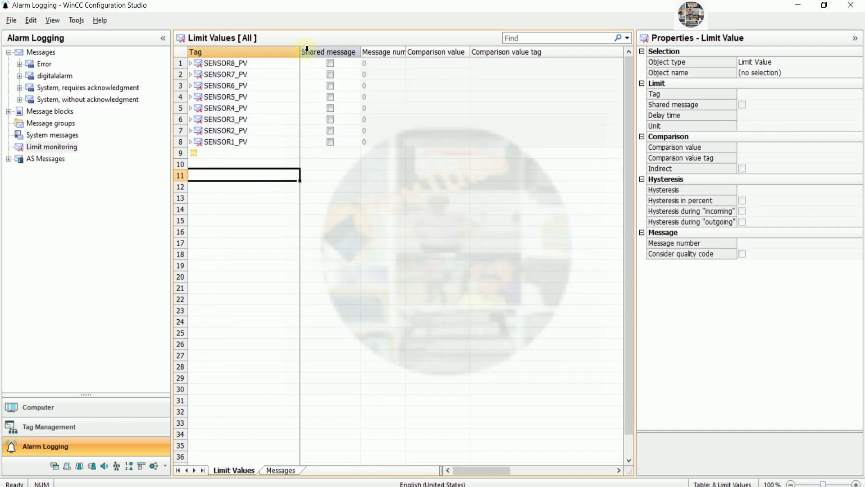
{"action": "left_click_drag", "start_coordinate": [301, 53], "coordinate": [280, 54]}
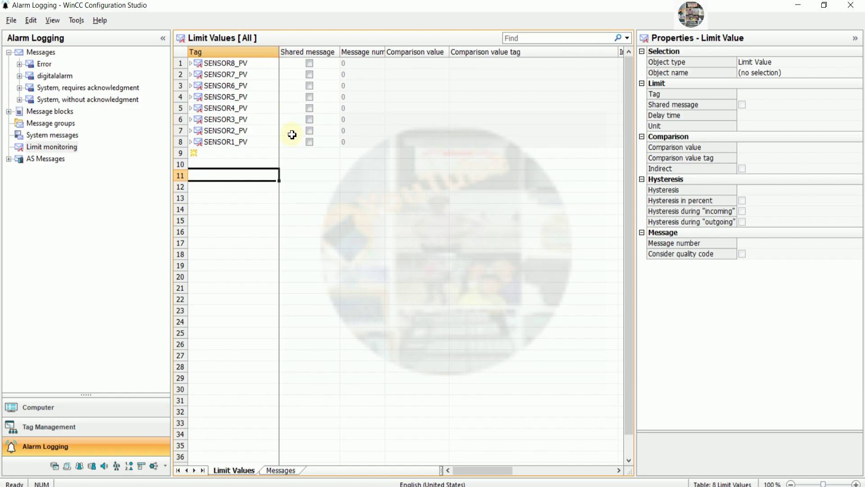
Add a High limit and a Low limit under SENSOR8_PV, and widen the Message number column to show its full heading
{"action": "left_click", "coordinate": [191, 63]}
{"action": "left_click", "coordinate": [211, 74]}
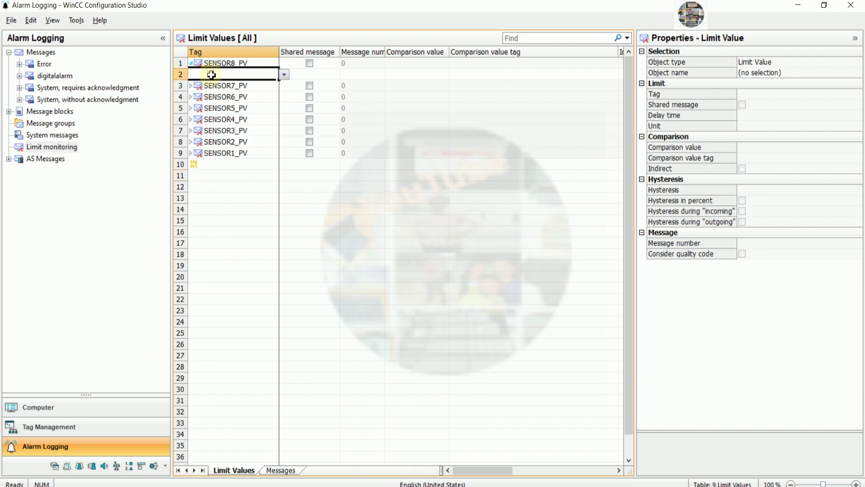
{"action": "left_click", "coordinate": [284, 75]}
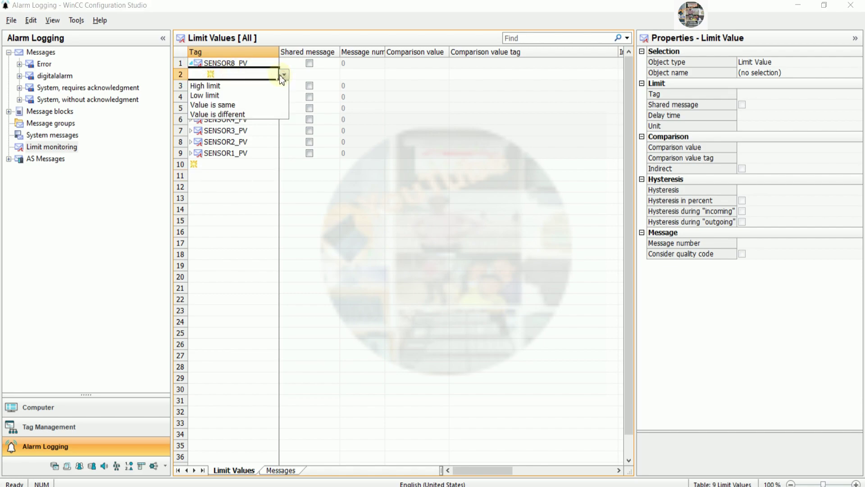
{"action": "left_click", "coordinate": [225, 86]}
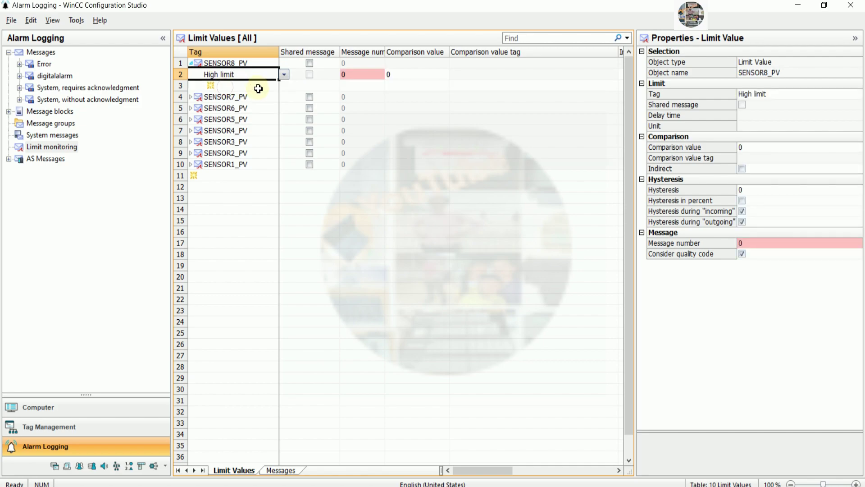
{"action": "left_click", "coordinate": [276, 88]}
{"action": "left_click", "coordinate": [279, 87]}
{"action": "left_click", "coordinate": [232, 104]}
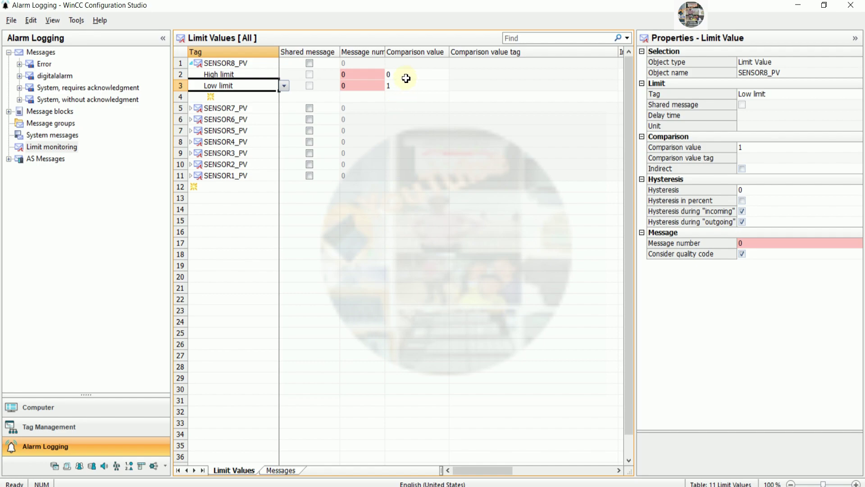
{"action": "left_click", "coordinate": [406, 76]}
{"action": "left_click_drag", "start_coordinate": [385, 53], "coordinate": [404, 53]}
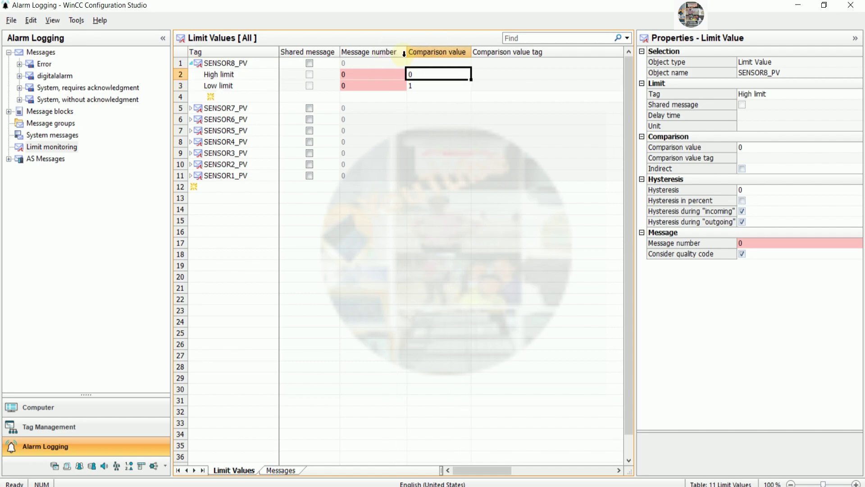
Try to set the message number of SENSOR8_PV's high limit to 20
{"action": "left_click", "coordinate": [371, 77]}
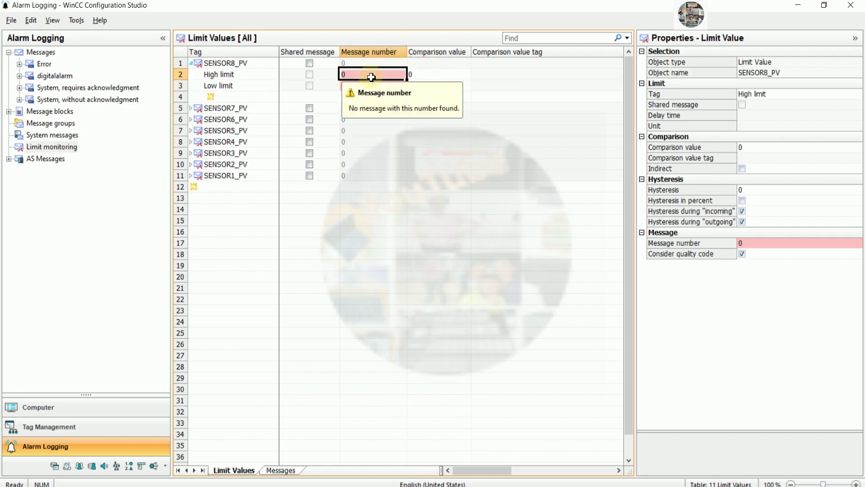
{"action": "left_click", "coordinate": [411, 74]}
{"action": "left_click", "coordinate": [360, 79]}
{"action": "left_click", "coordinate": [362, 77]}
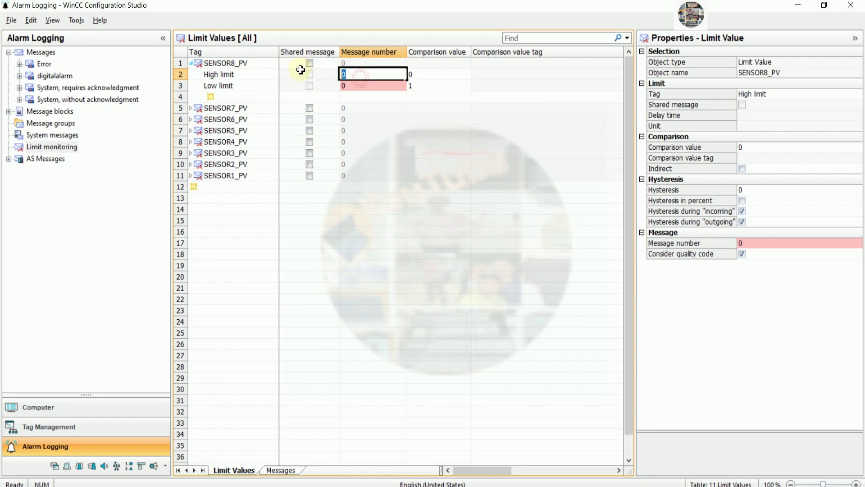
{"action": "type", "text": "20"}
{"action": "key", "text": "Return"}
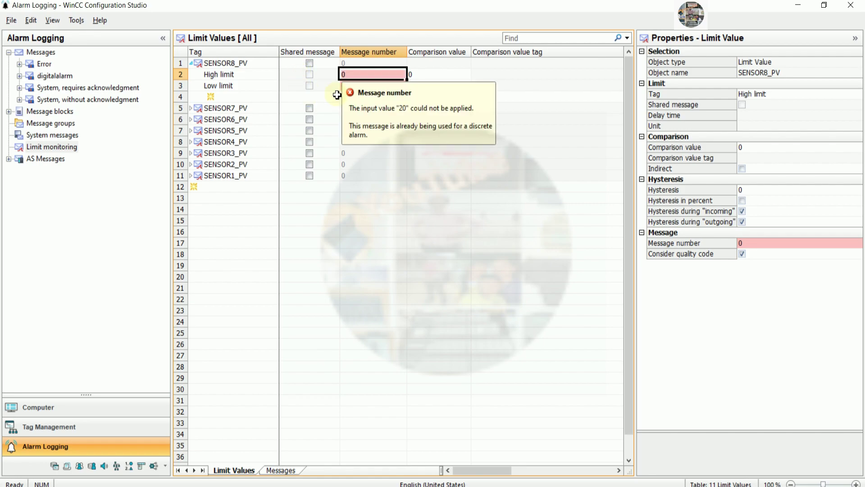
Try message number 1 for SENSOR8_PV's high limit, and message numbers 1, 2 and 7 for its low limit
{"action": "left_click", "coordinate": [382, 166]}
{"action": "left_click", "coordinate": [365, 79]}
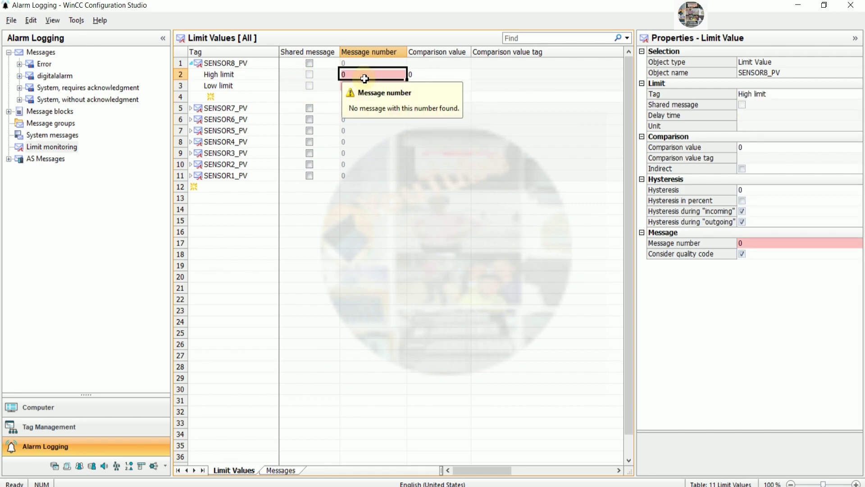
{"action": "type", "text": "1"}
{"action": "left_click", "coordinate": [366, 86]}
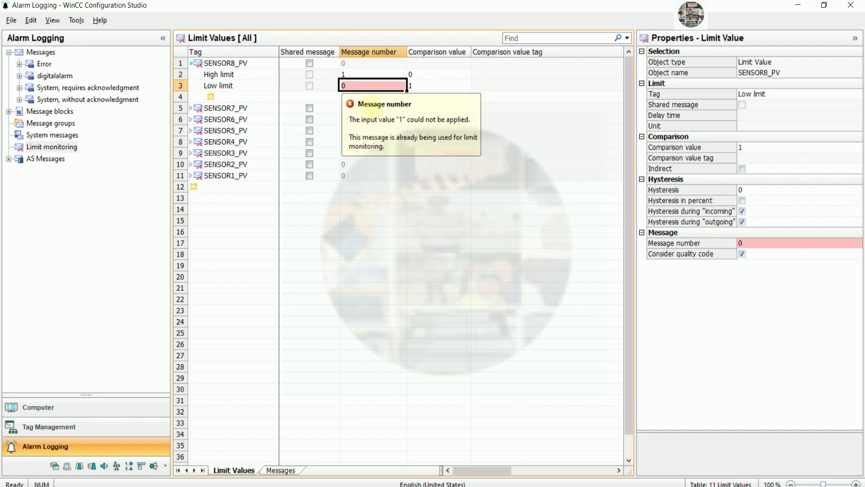
{"action": "left_click", "coordinate": [417, 194]}
{"action": "left_click", "coordinate": [383, 76]}
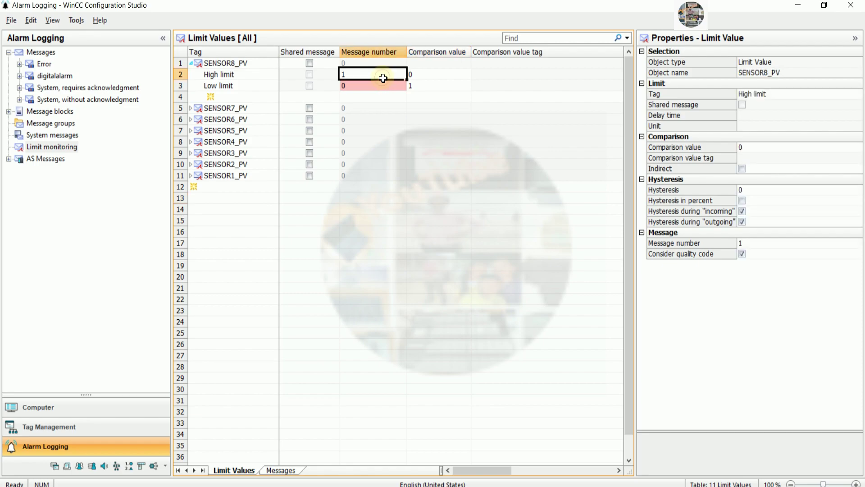
{"action": "left_click_drag", "start_coordinate": [408, 80], "coordinate": [402, 91]}
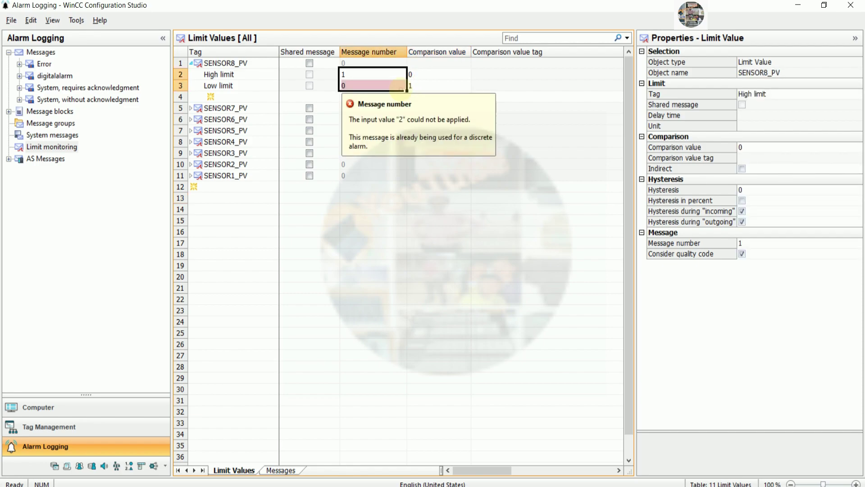
{"action": "left_click", "coordinate": [403, 187]}
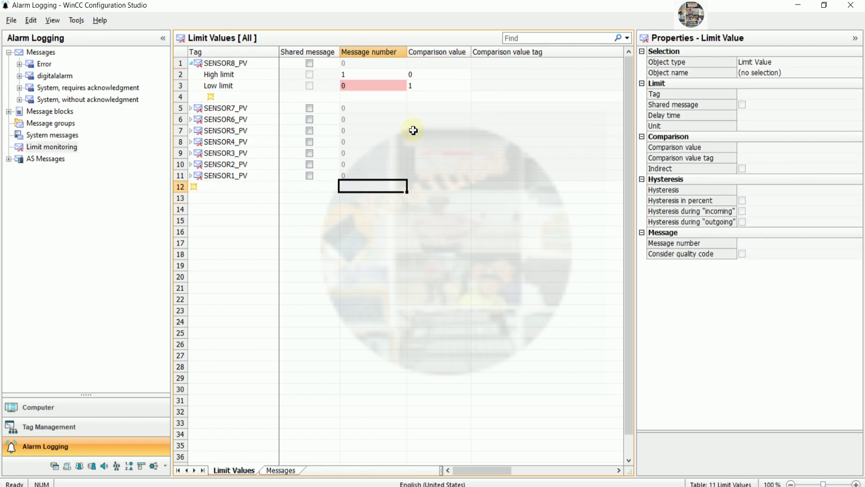
{"action": "double_click", "coordinate": [364, 85]}
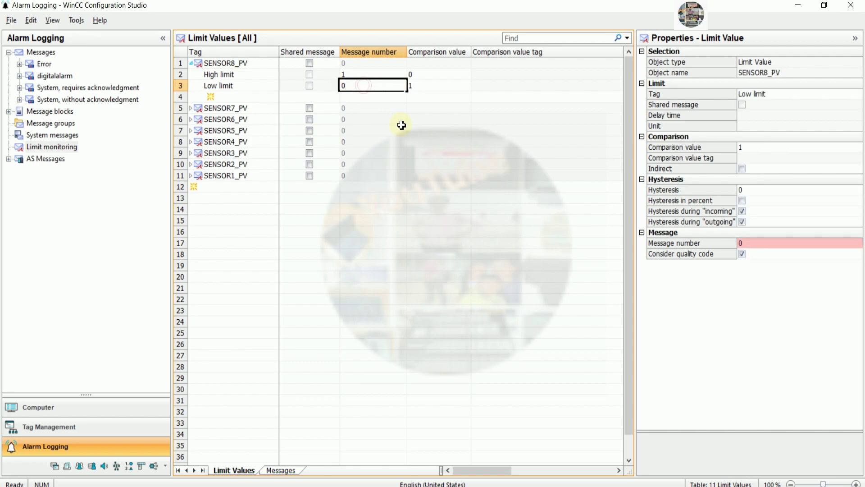
{"action": "key", "text": "Return"}
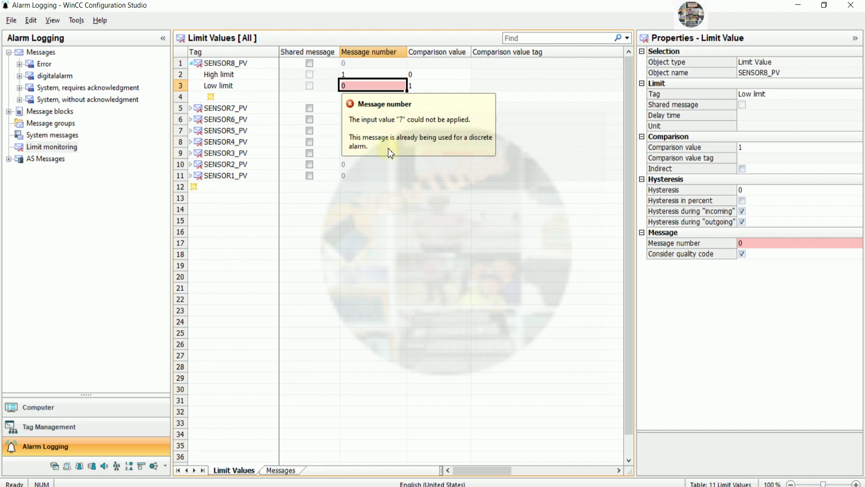
Assign message number 40 to SENSOR8_PV's low limit and message number 41 to its high limit
{"action": "left_click", "coordinate": [366, 85]}
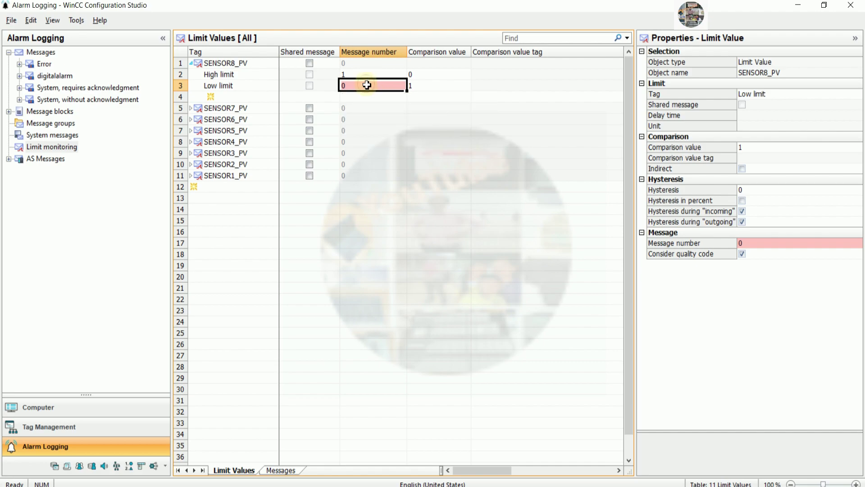
{"action": "left_click", "coordinate": [366, 85]}
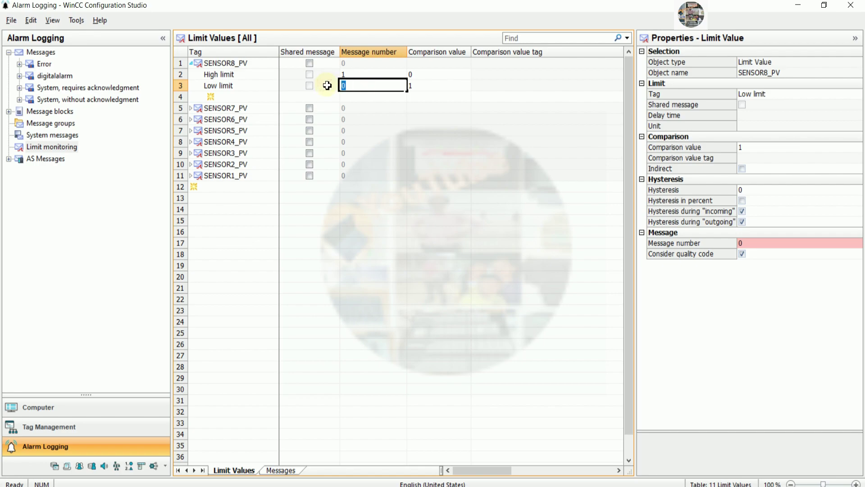
{"action": "key", "text": "Return"}
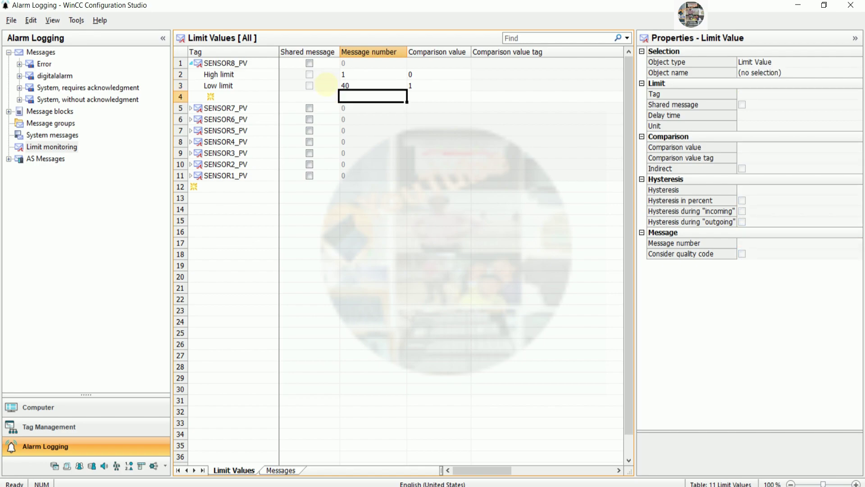
{"action": "left_click", "coordinate": [350, 75]}
{"action": "left_click", "coordinate": [356, 76]}
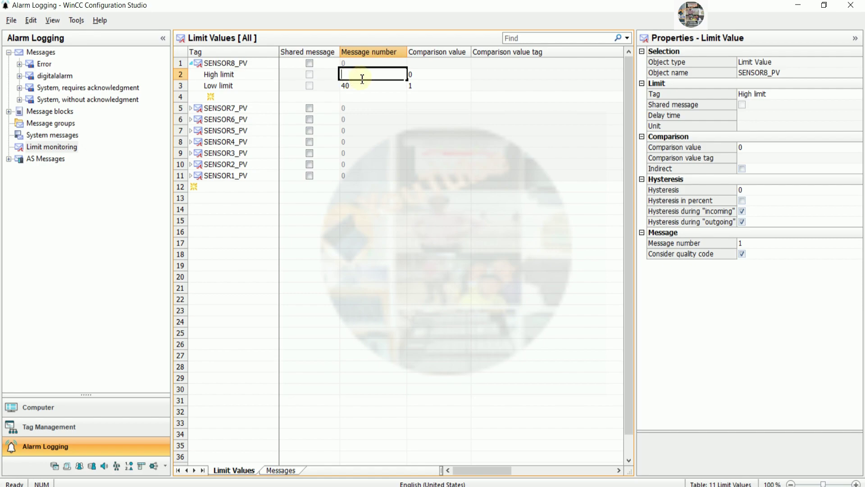
{"action": "key", "text": "Return"}
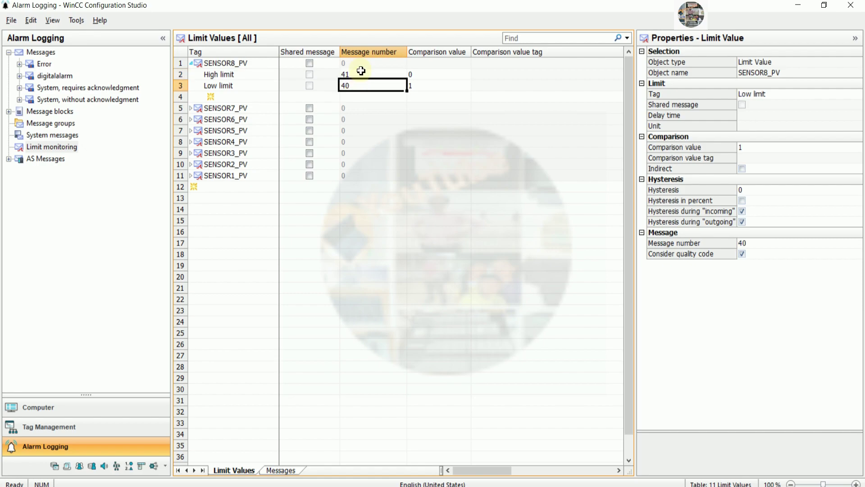
Set SENSOR8_PV's comparison values to 85 for the high limit and 30 for the low limit
{"action": "left_click", "coordinate": [429, 75]}
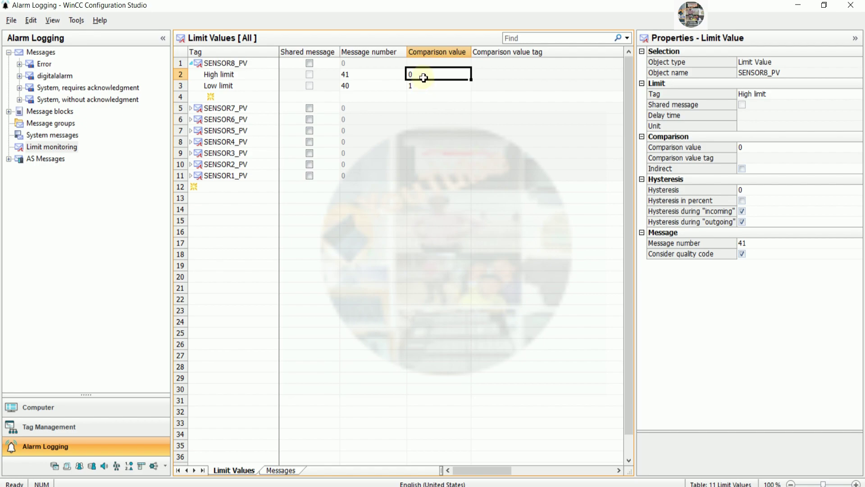
{"action": "left_click", "coordinate": [424, 77]}
{"action": "key", "text": "Return"}
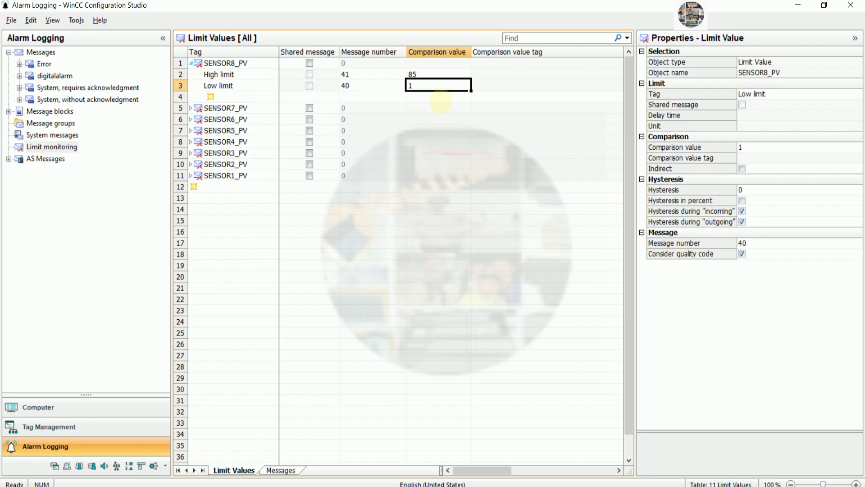
{"action": "type", "text": "30"}
{"action": "key", "text": "Return"}
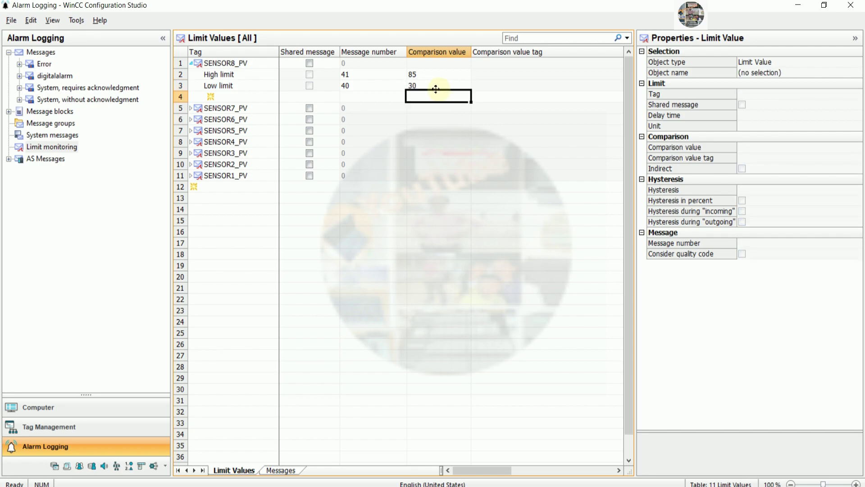
Raise the comparison value of SENSOR8_PV's high limit to 100
{"action": "left_click", "coordinate": [427, 75]}
{"action": "left_click", "coordinate": [426, 86]}
{"action": "left_click", "coordinate": [431, 75]}
{"action": "type", "text": "1"}
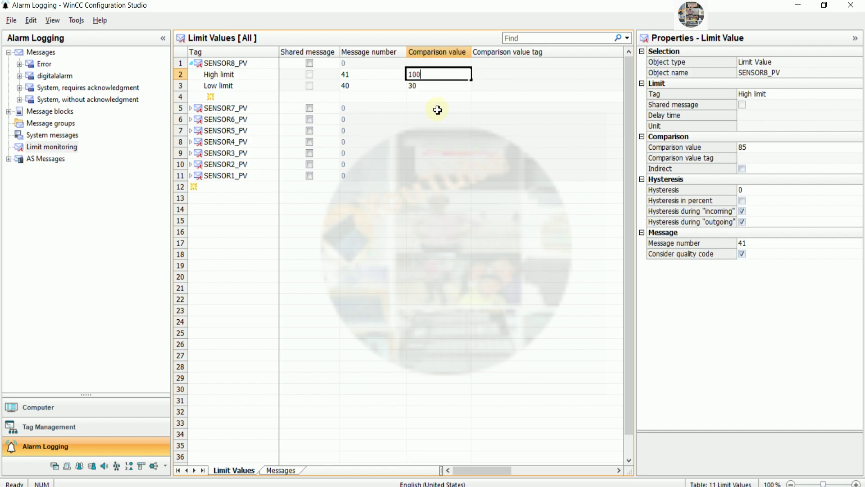
{"action": "type", "text": "00"}
{"action": "key", "text": "Return"}
Set the comparison value of SENSOR8_PV's high limit to 95
{"action": "left_click", "coordinate": [434, 73]}
{"action": "left_click", "coordinate": [434, 74]}
{"action": "type", "text": "95"}
{"action": "key", "text": "Return"}
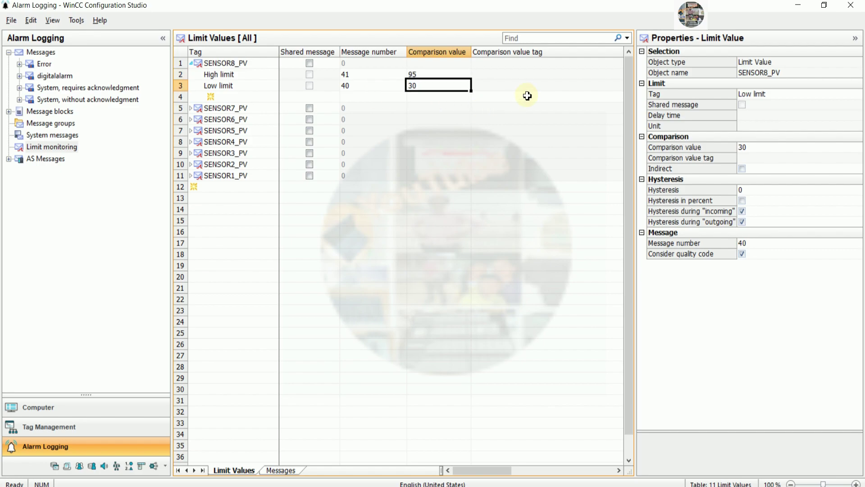
{"action": "left_click", "coordinate": [242, 64]}
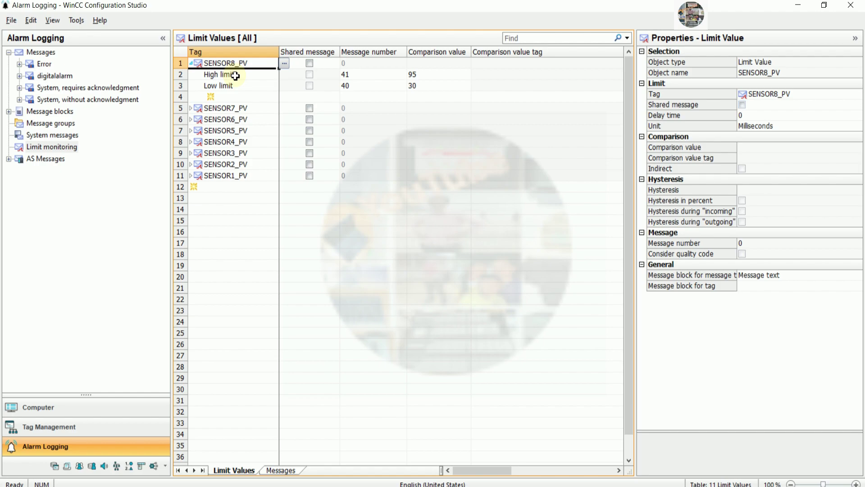
{"action": "left_click", "coordinate": [236, 75]}
{"action": "left_click", "coordinate": [239, 62]}
{"action": "left_click_drag", "start_coordinate": [470, 464], "coordinate": [461, 445]}
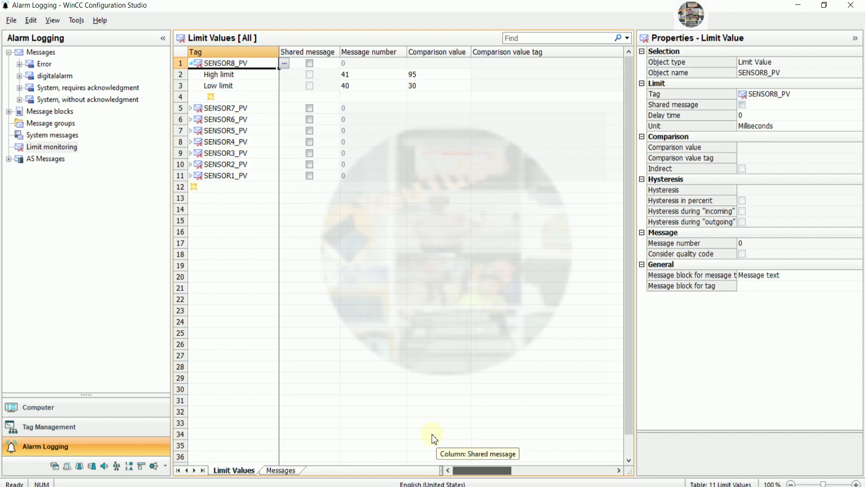
{"action": "left_click_drag", "start_coordinate": [398, 426], "coordinate": [397, 426]}
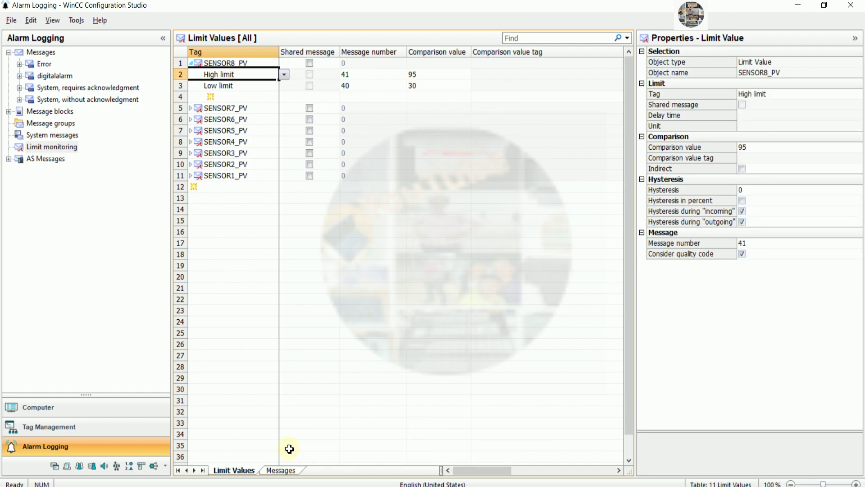
Show the limit monitoring messages and set message 40's text to "Temperature sensor1 high high alarm"
{"action": "left_click", "coordinate": [281, 469]}
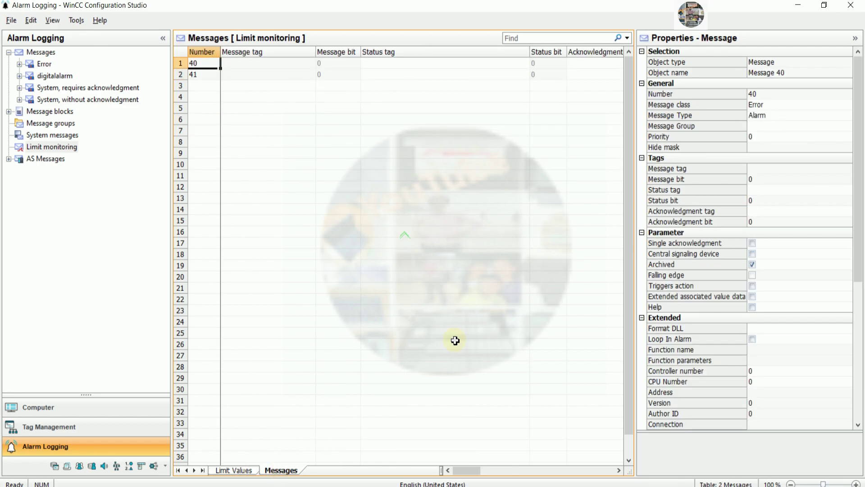
{"action": "left_click_drag", "start_coordinate": [457, 470], "coordinate": [520, 473]}
{"action": "left_click", "coordinate": [454, 63]}
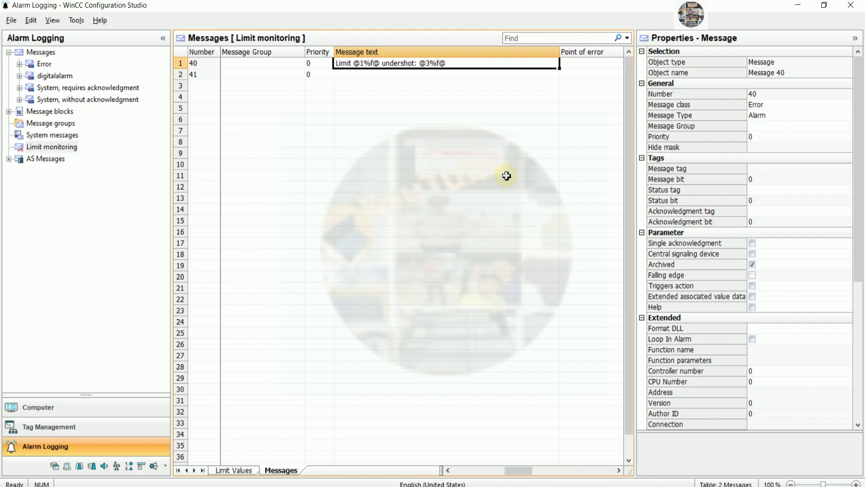
{"action": "type", "text": "ture sensor1 high high alarm"}
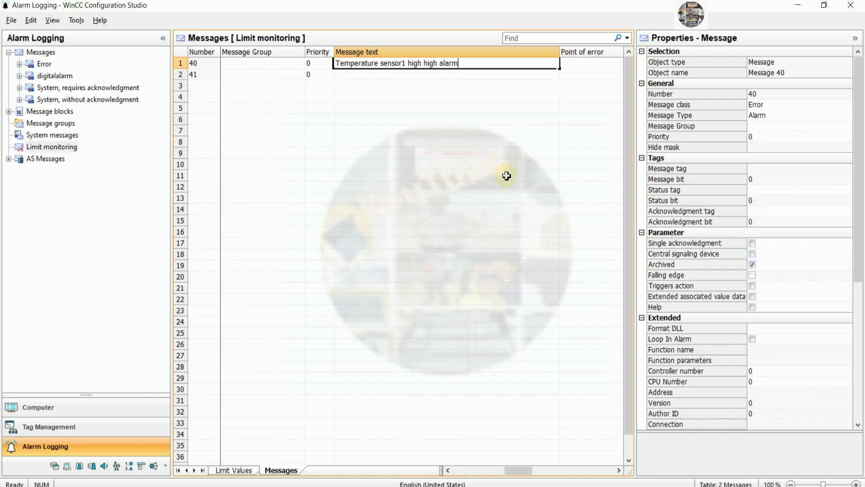
{"action": "key", "text": "Return"}
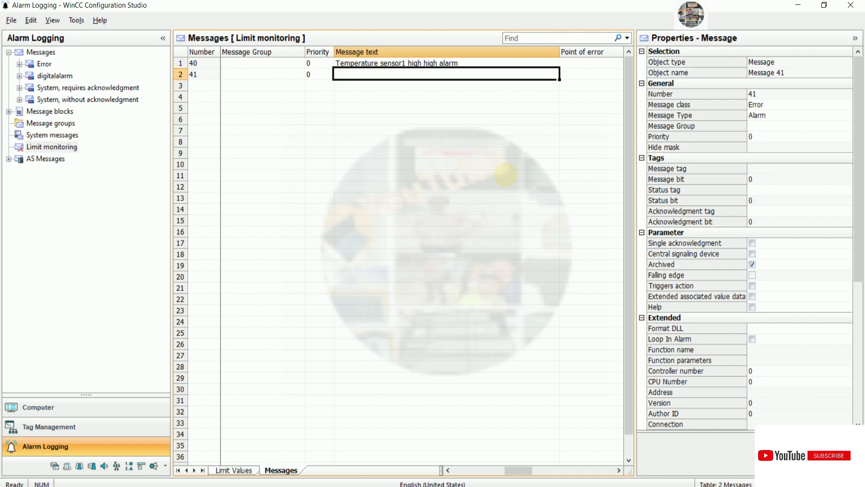
Copy message 40's text to message 41 and change it to "Temperature sensor1 low low alarm"
{"action": "left_click", "coordinate": [447, 63]}
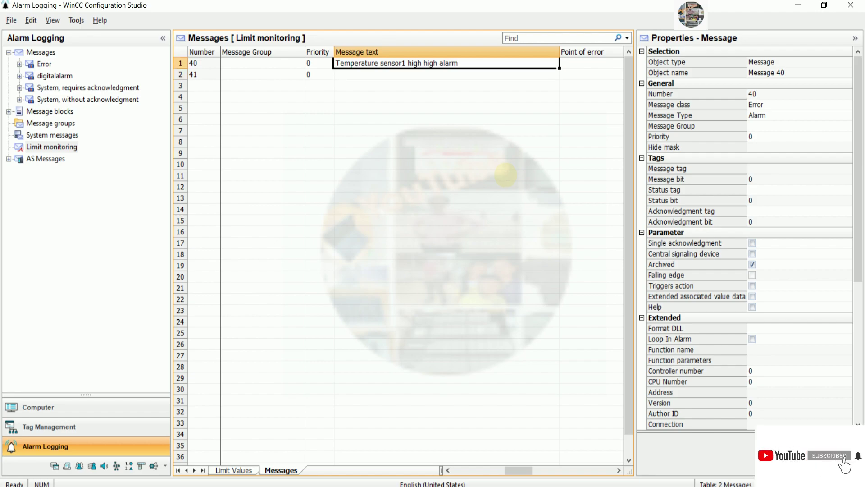
{"action": "left_click", "coordinate": [446, 74]}
{"action": "type", "text": "Temperature sensor1 high high alarm"}
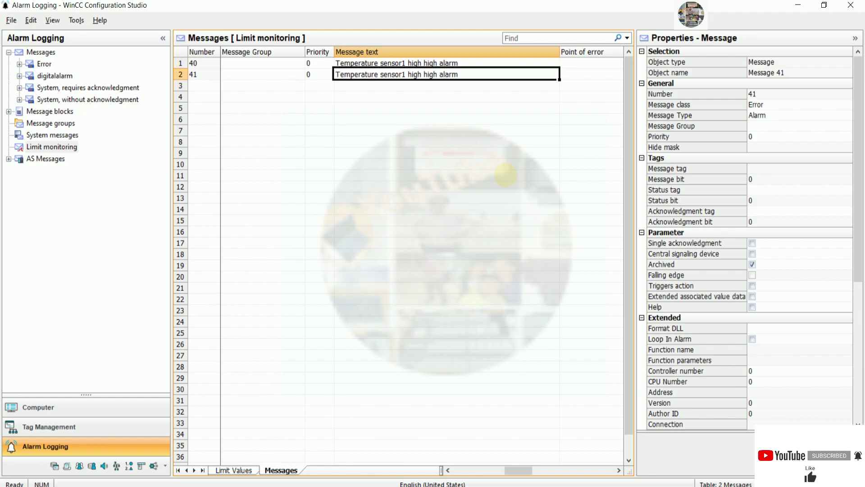
{"action": "left_click", "coordinate": [438, 75]}
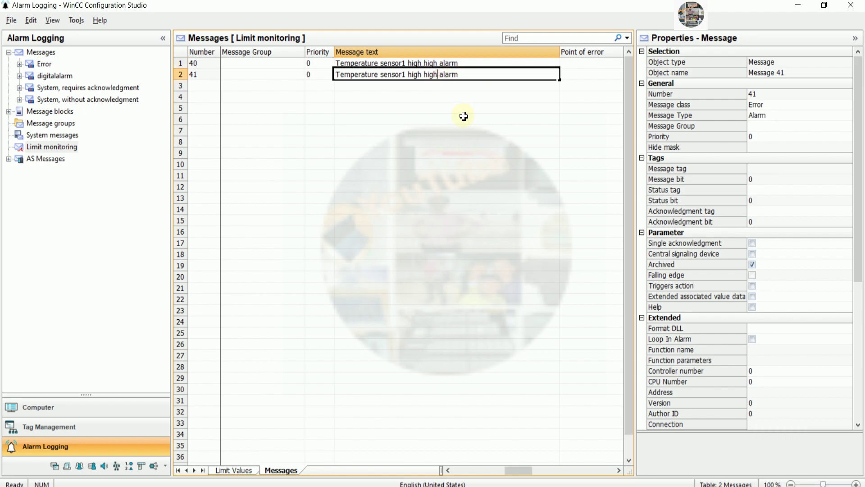
{"action": "key", "text": "BackSpace"}
{"action": "key", "text": "BackSpace"}
{"action": "key", "text": "BackSpace"}
{"action": "key", "text": "BackSpace"}
{"action": "key", "text": "BackSpace"}
{"action": "key", "text": "BackSpace"}
{"action": "key", "text": "BackSpace"}
{"action": "key", "text": "BackSpace"}
{"action": "key", "text": "BackSpace"}
{"action": "type", "text": "low low"}
{"action": "key", "text": "Return"}
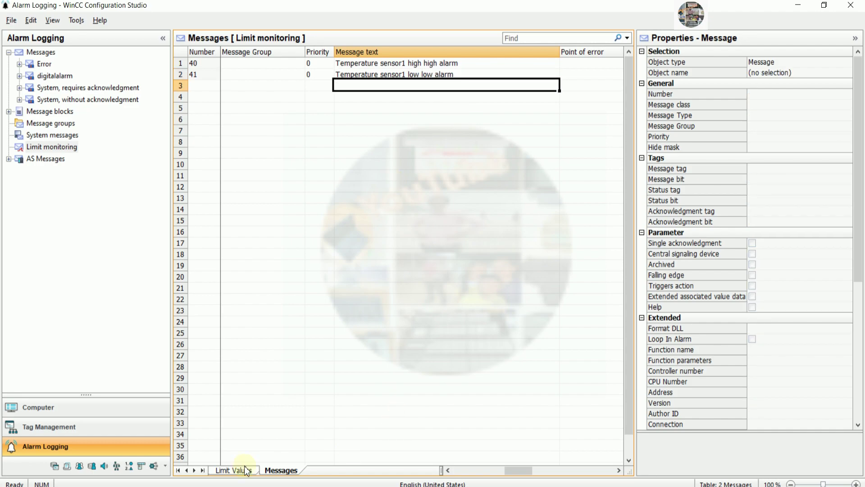
{"action": "left_click", "coordinate": [221, 470]}
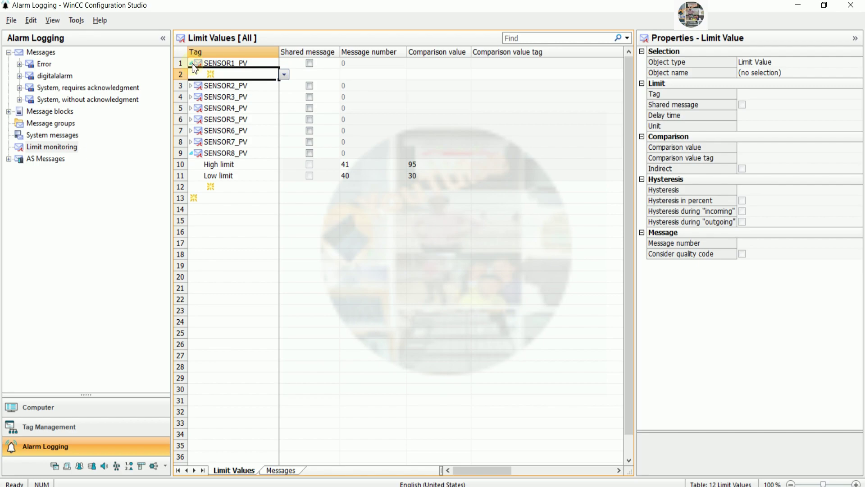
{"action": "double_click", "coordinate": [227, 63]}
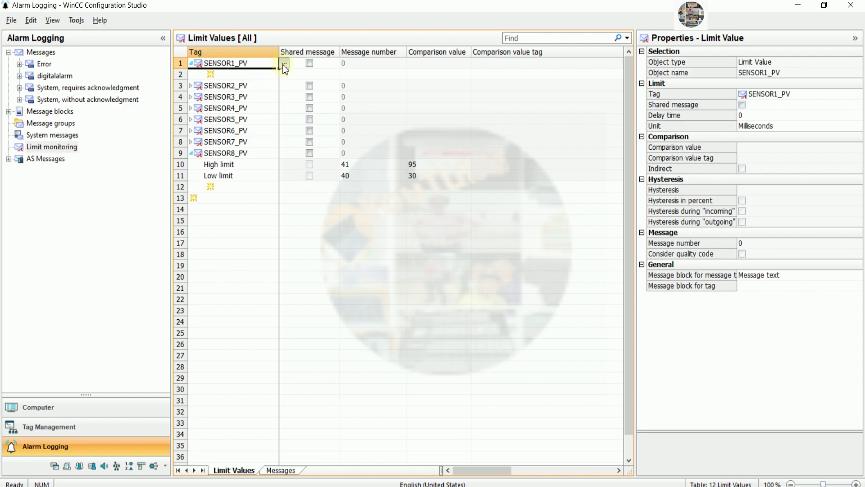
{"action": "left_click", "coordinate": [209, 74]}
{"action": "left_click", "coordinate": [286, 75]}
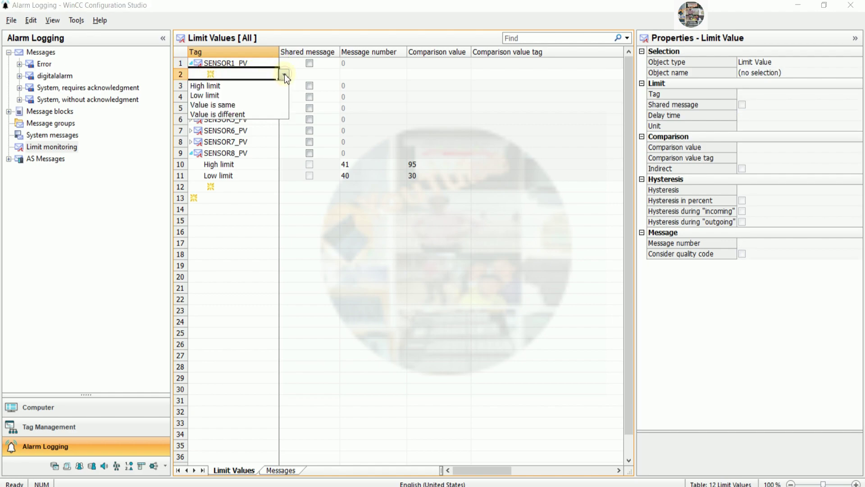
{"action": "left_click", "coordinate": [351, 239]}
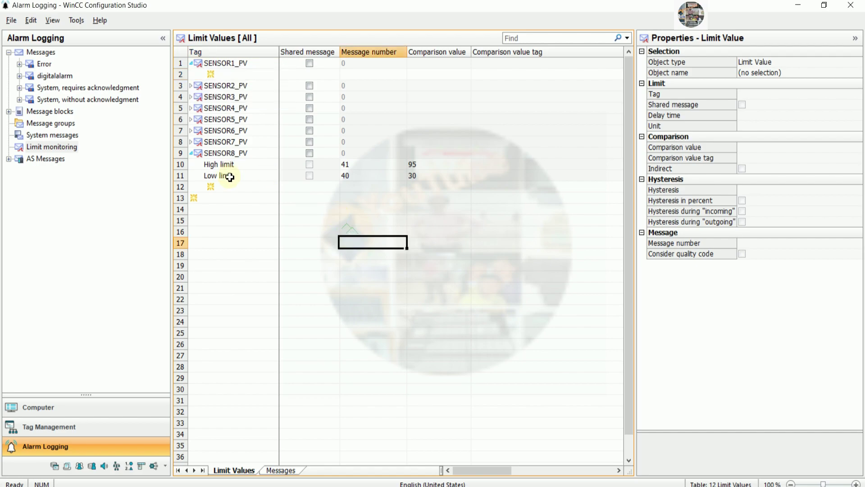
Change the sensor number to 8 in the texts of limit monitoring messages 40 and 41
{"action": "left_click", "coordinate": [237, 151]}
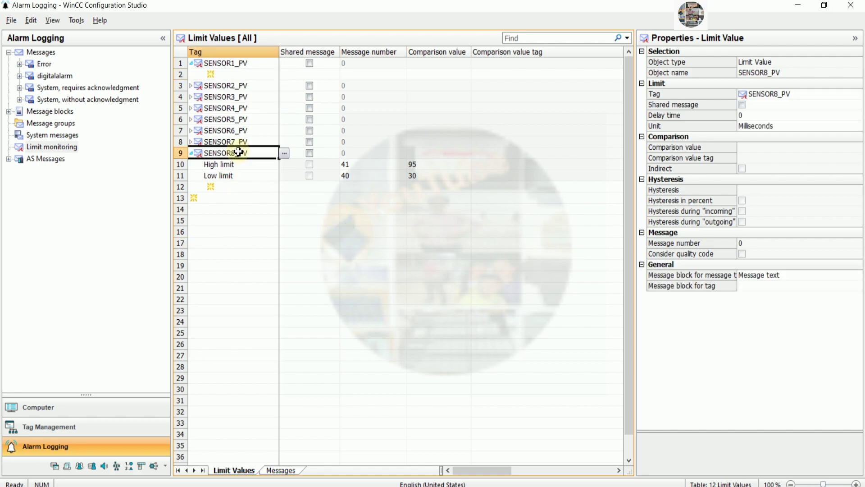
{"action": "left_click", "coordinate": [278, 469]}
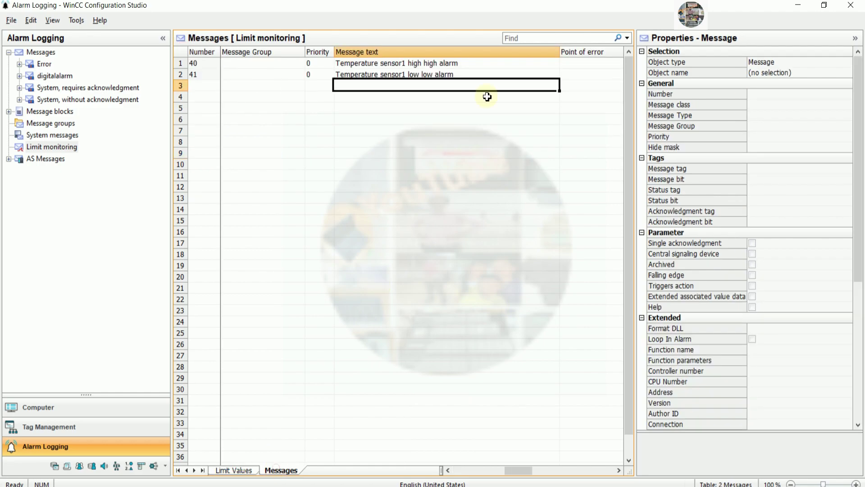
{"action": "left_click", "coordinate": [469, 63]}
{"action": "left_click_drag", "start_coordinate": [406, 63], "coordinate": [402, 63]}
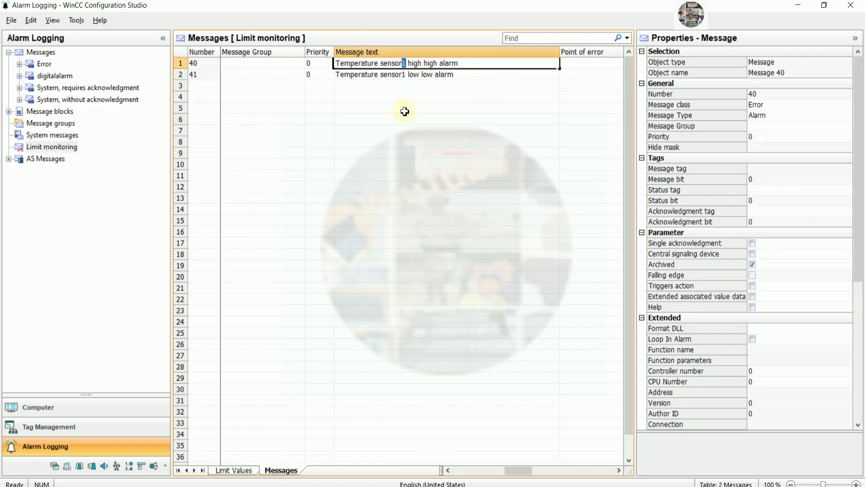
{"action": "type", "text": "8"}
{"action": "left_click", "coordinate": [405, 74]}
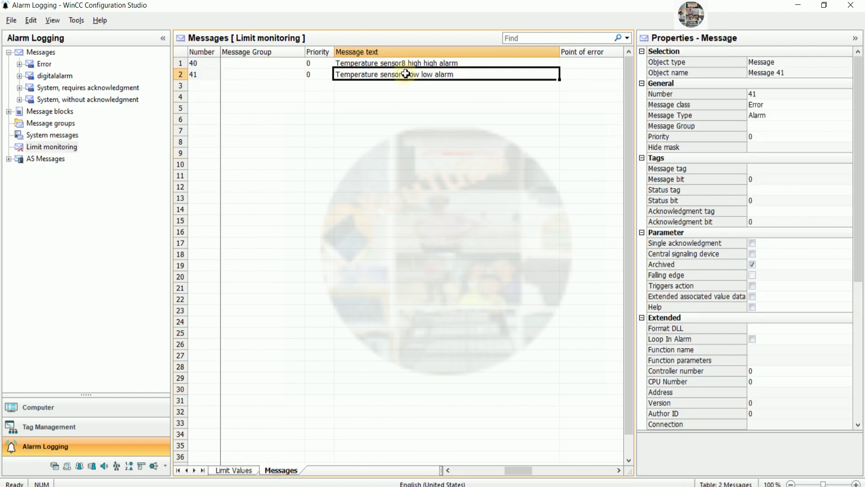
{"action": "type", "text": "8"}
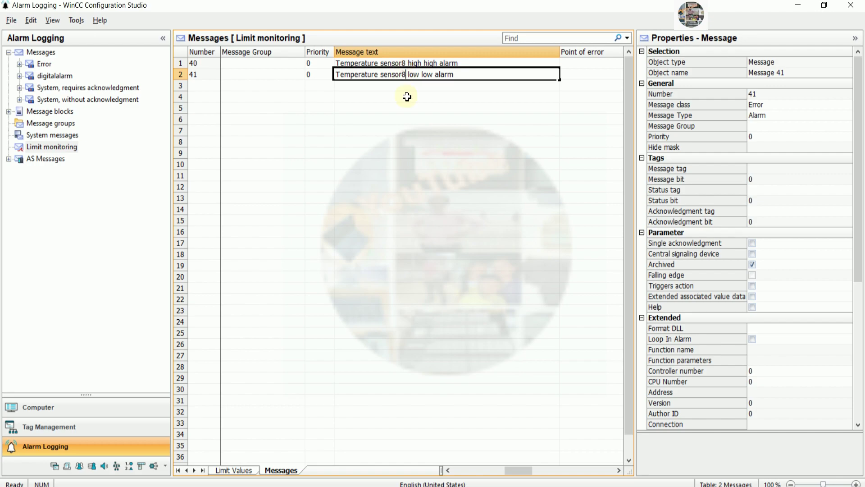
{"action": "left_click", "coordinate": [418, 139]}
Add a high limit and a low limit to SENSOR1_PV in the limit values
{"action": "left_click", "coordinate": [250, 471]}
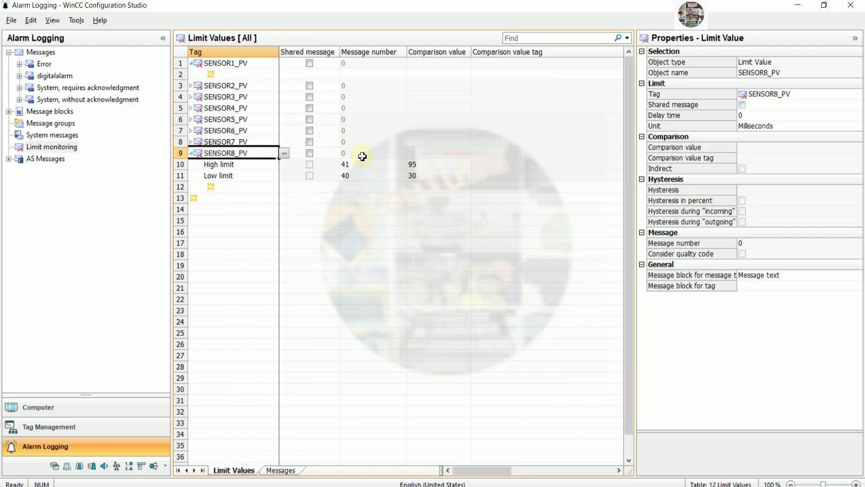
{"action": "left_click_drag", "start_coordinate": [173, 208], "coordinate": [155, 184]}
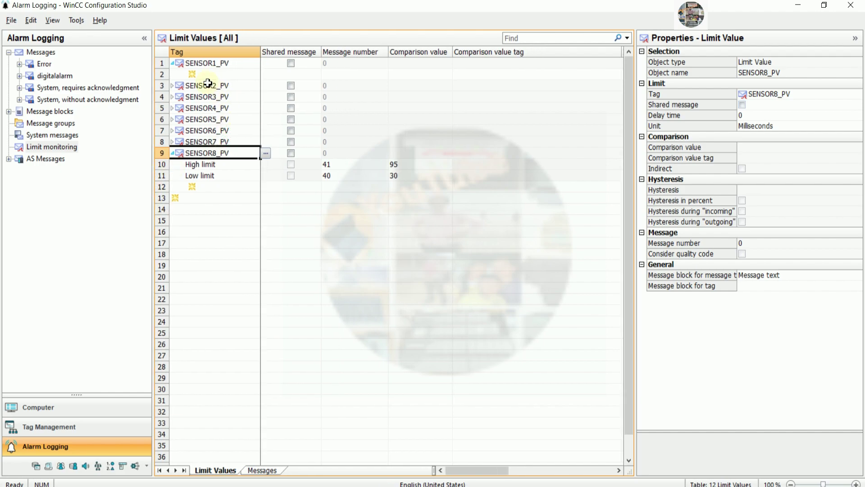
{"action": "left_click", "coordinate": [193, 74]}
{"action": "left_click", "coordinate": [265, 74]}
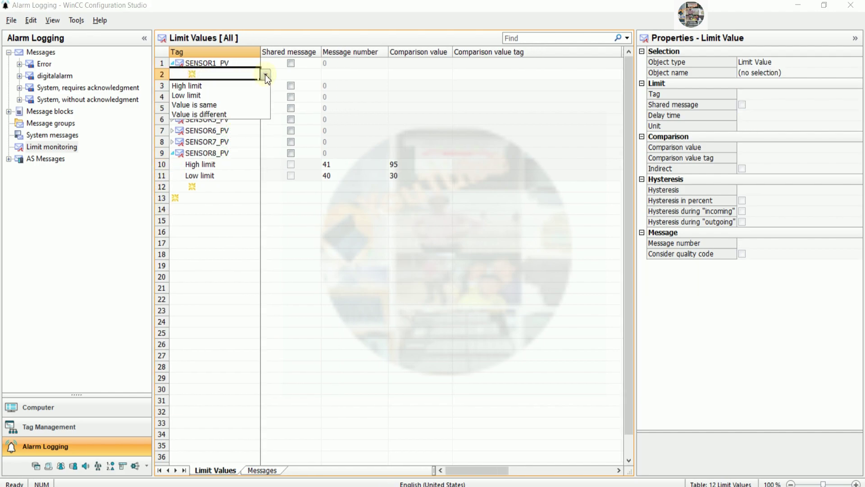
{"action": "left_click", "coordinate": [209, 85]}
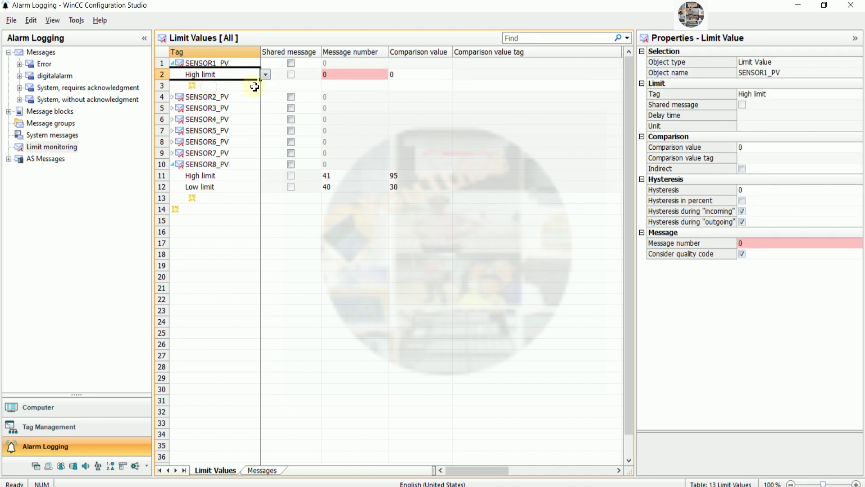
{"action": "left_click", "coordinate": [254, 85]}
{"action": "left_click", "coordinate": [264, 87]}
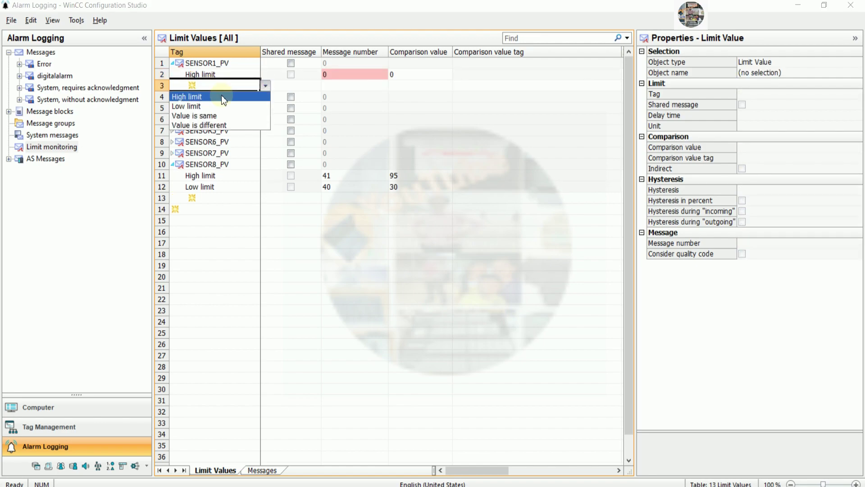
{"action": "left_click", "coordinate": [198, 106]}
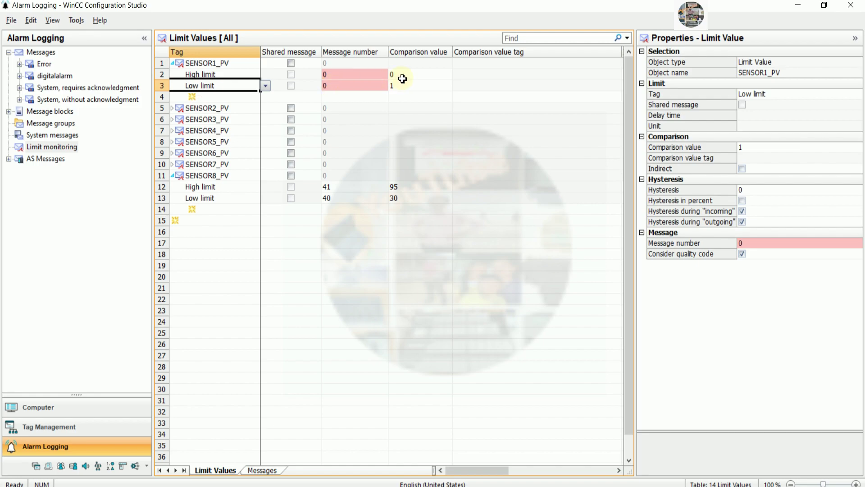
Assign message number 42 to SENSOR1_PV's high limit and 43 to its low limit
{"action": "left_click", "coordinate": [353, 74]}
{"action": "left_click", "coordinate": [356, 75]}
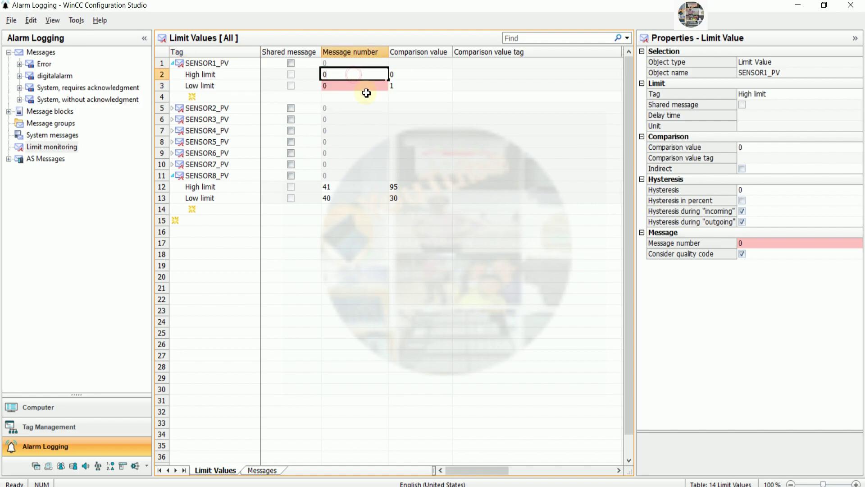
{"action": "type", "text": "42"}
{"action": "left_click", "coordinate": [355, 84]}
{"action": "left_click", "coordinate": [356, 85]}
{"action": "key", "text": "BackSpace"}
{"action": "type", "text": "43"}
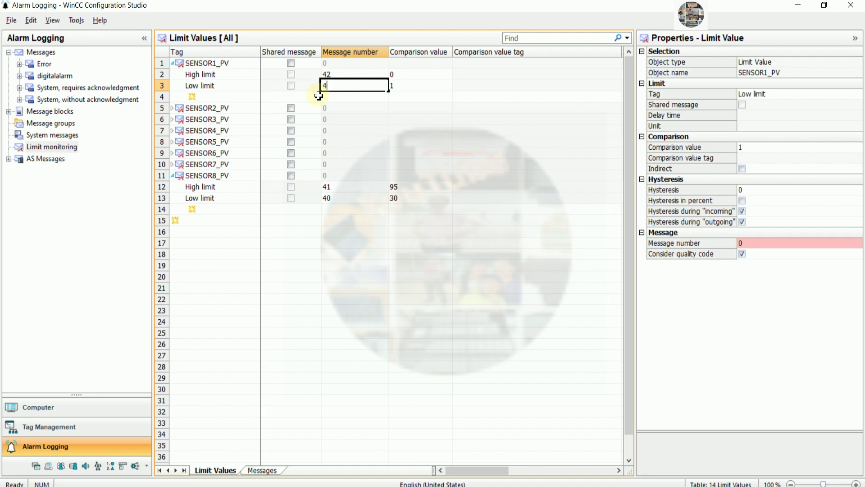
{"action": "left_click", "coordinate": [335, 96]}
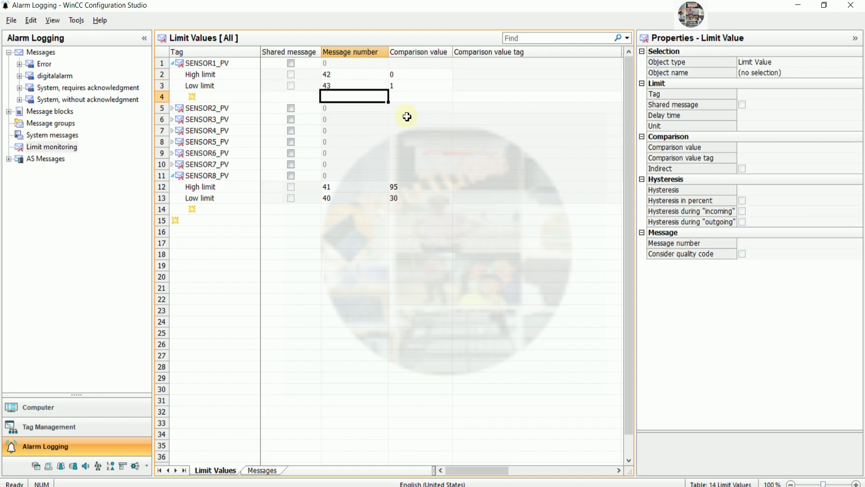
Set SENSOR1_PV's comparison values to 100 for the high limit and 35 for the low limit
{"action": "left_click", "coordinate": [421, 76]}
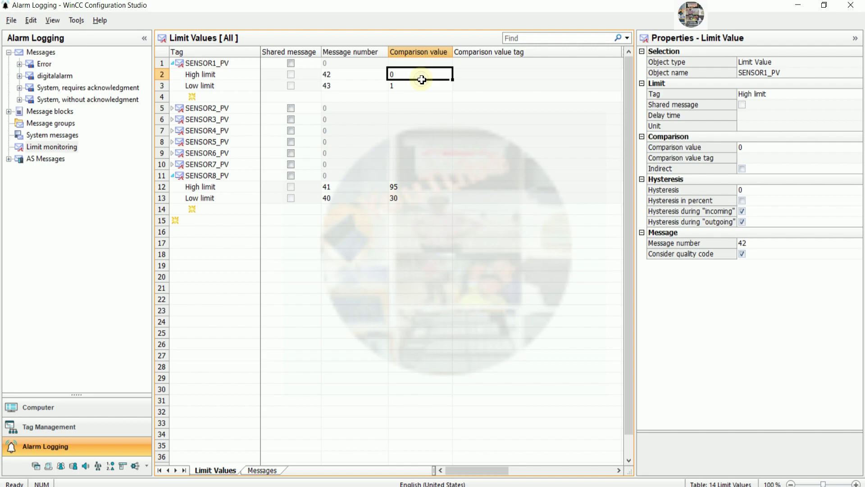
{"action": "type", "text": "100"}
{"action": "key", "text": "Return"}
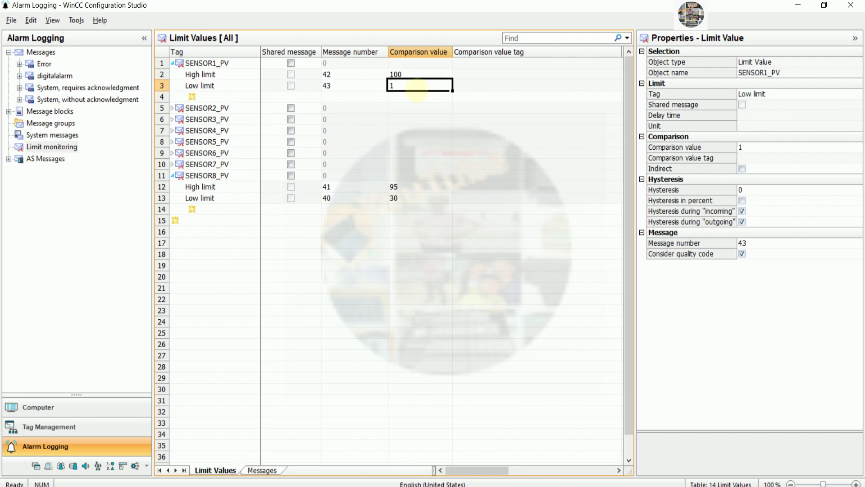
{"action": "type", "text": "35"}
{"action": "key", "text": "Return"}
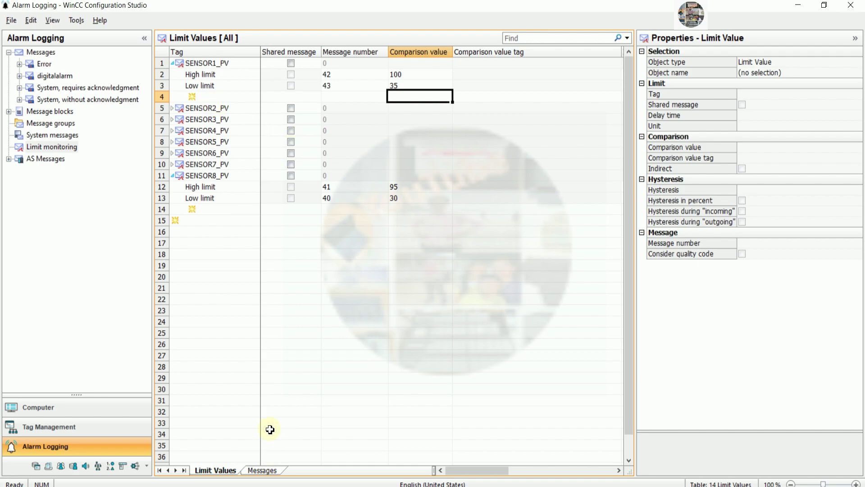
Fill the texts of messages 40 and 41 down into messages 42 and 43
{"action": "left_click", "coordinate": [265, 470]}
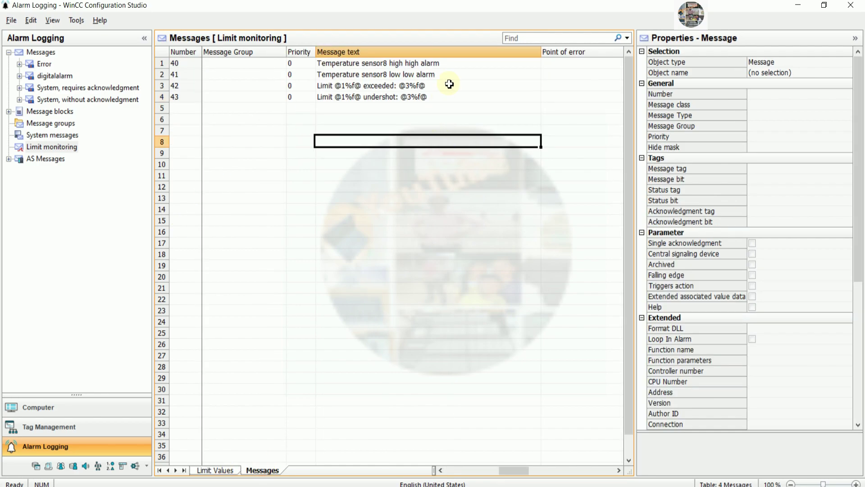
{"action": "left_click_drag", "start_coordinate": [461, 64], "coordinate": [464, 71]}
{"action": "left_click_drag", "start_coordinate": [541, 80], "coordinate": [525, 104]}
{"action": "left_click", "coordinate": [448, 151]}
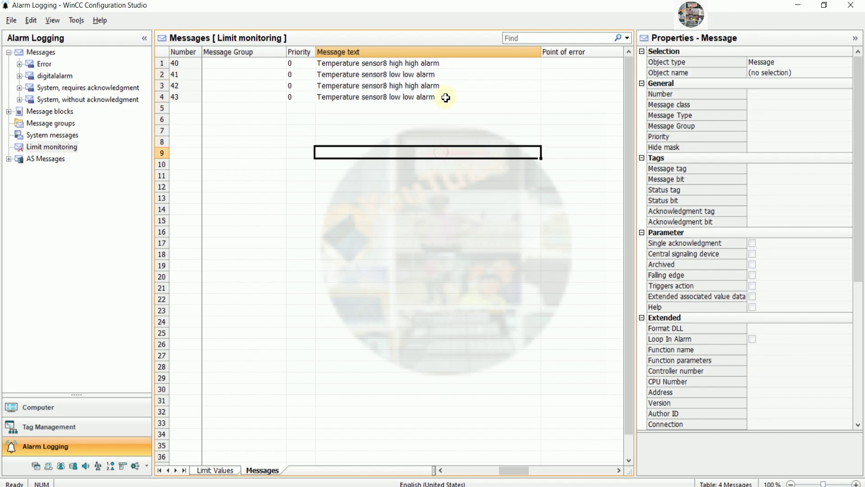
Change the sensor number to 1 in the texts of messages 42 and 43
{"action": "double_click", "coordinate": [387, 85]}
{"action": "key", "text": "shift+Left"}
{"action": "type", "text": "1"}
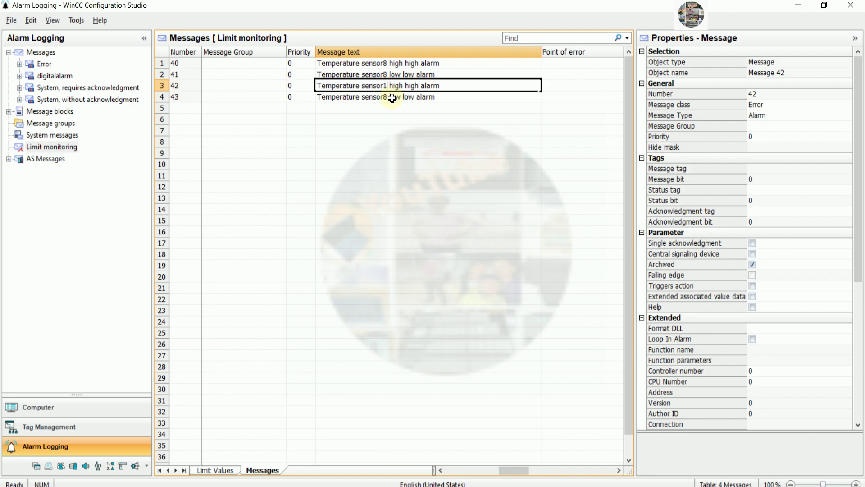
{"action": "left_click", "coordinate": [388, 95]}
{"action": "key", "text": "shift+Left"}
{"action": "type", "text": "1"}
{"action": "left_click", "coordinate": [396, 143]}
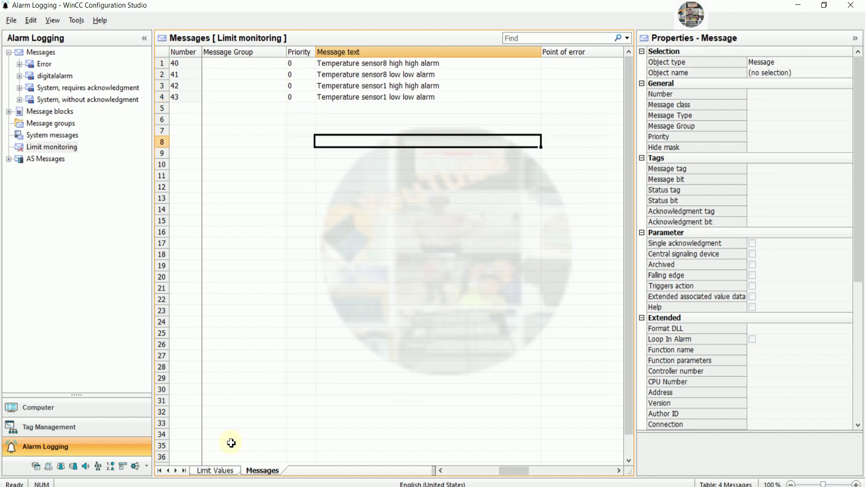
Return to the limit values and expand the SENSOR2_PV entry
{"action": "left_click", "coordinate": [212, 470]}
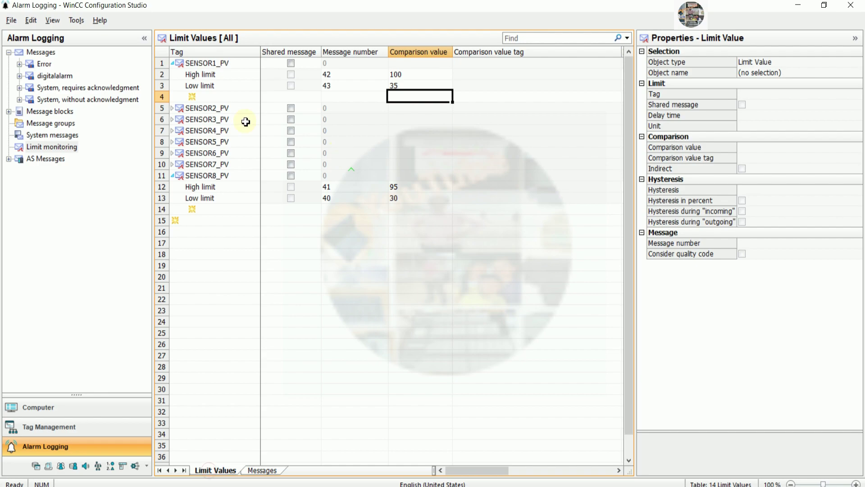
{"action": "left_click", "coordinate": [172, 109]}
{"action": "left_click", "coordinate": [262, 108]}
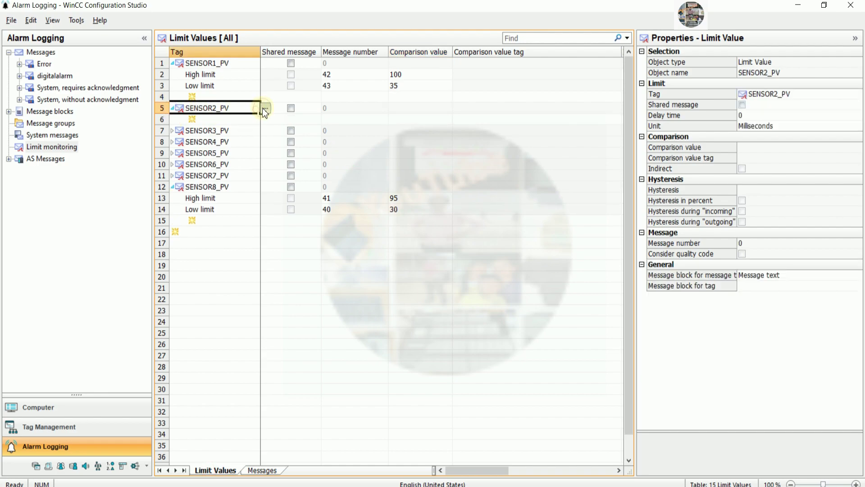
{"action": "left_click", "coordinate": [266, 109]}
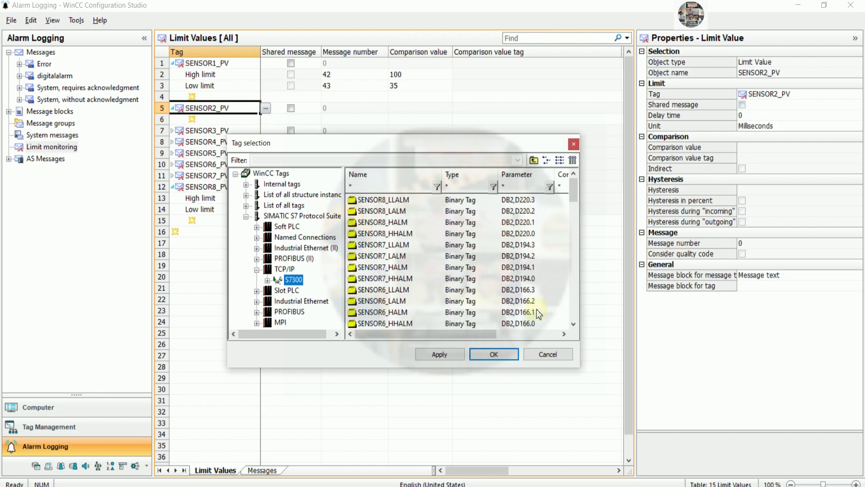
{"action": "left_click", "coordinate": [547, 354]}
Add a high limit and a low limit to SENSOR2_PV
{"action": "left_click", "coordinate": [208, 120]}
{"action": "left_click", "coordinate": [265, 119]}
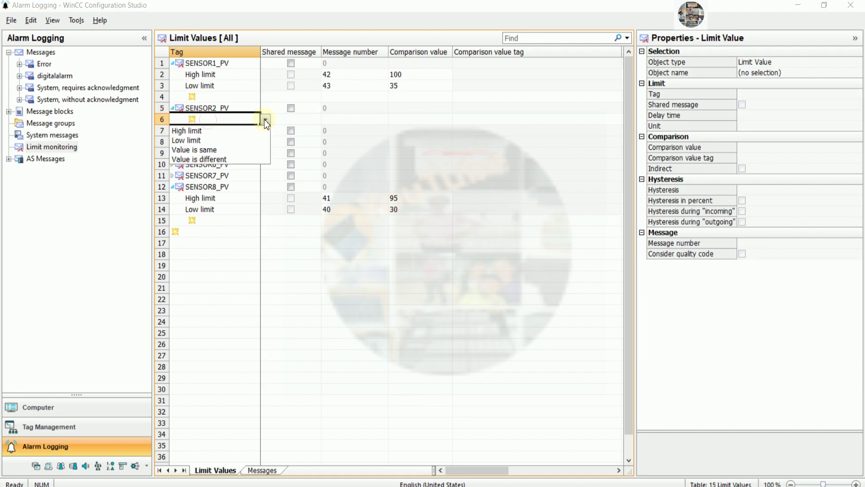
{"action": "left_click", "coordinate": [199, 131]}
{"action": "left_click", "coordinate": [249, 129]}
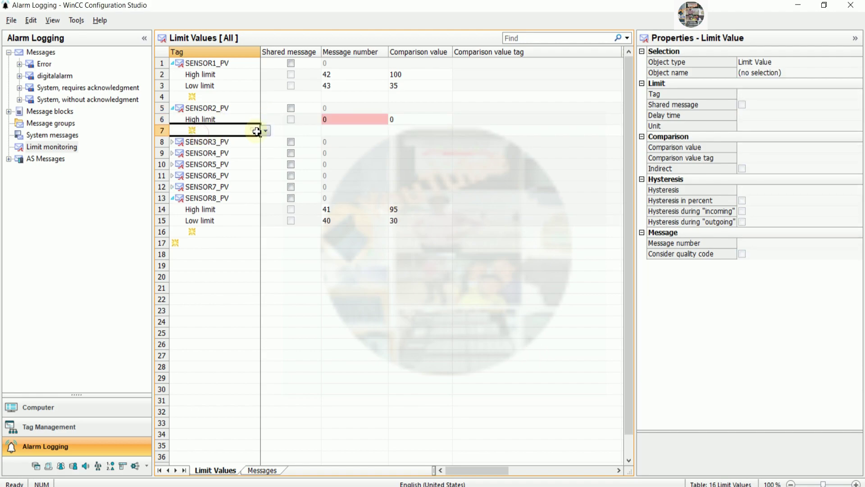
{"action": "left_click", "coordinate": [266, 131]}
{"action": "left_click", "coordinate": [206, 151]}
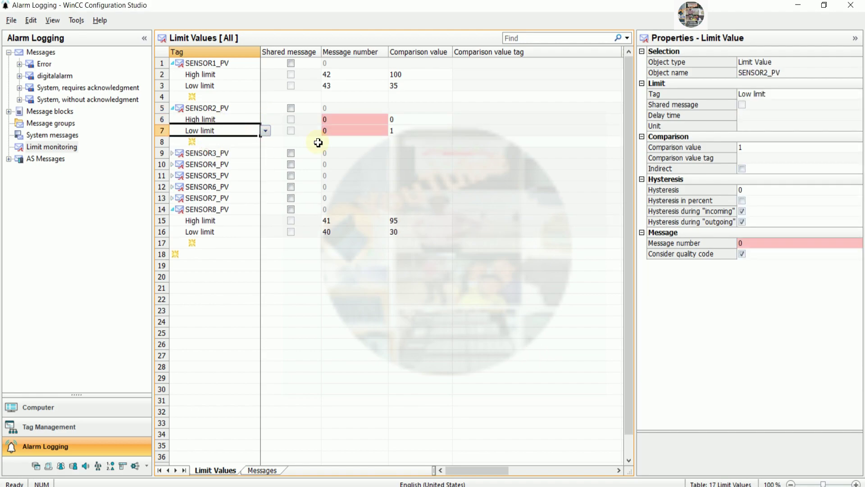
Assign message number 44 to SENSOR2_PV's high limit and 45 to its low limit
{"action": "left_click", "coordinate": [337, 119]}
{"action": "left_click", "coordinate": [331, 118]}
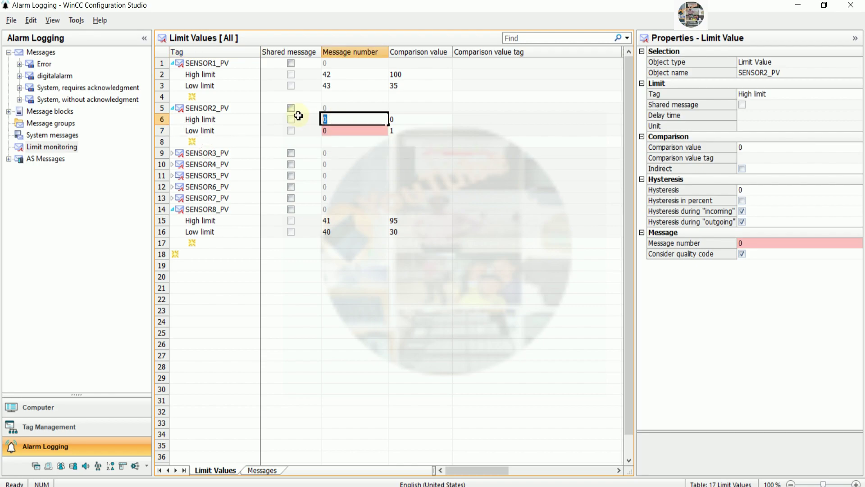
{"action": "type", "text": "44"}
{"action": "left_click", "coordinate": [329, 129]}
{"action": "left_click", "coordinate": [333, 131]}
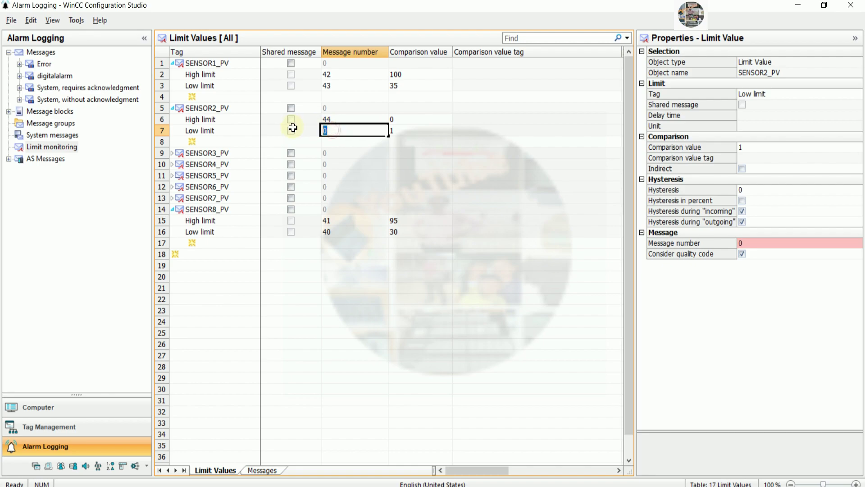
{"action": "key", "text": "Return"}
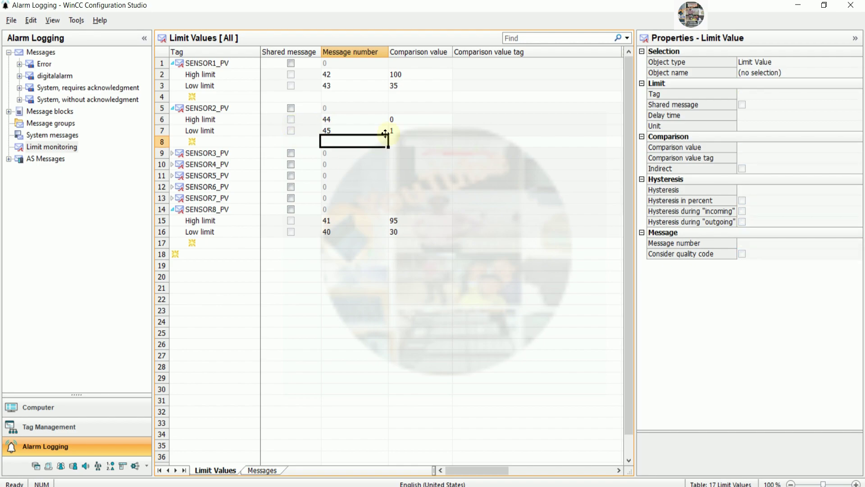
Set SENSOR2_PV's comparison values to 88 for the high limit and 31 for the low limit
{"action": "left_click", "coordinate": [410, 125]}
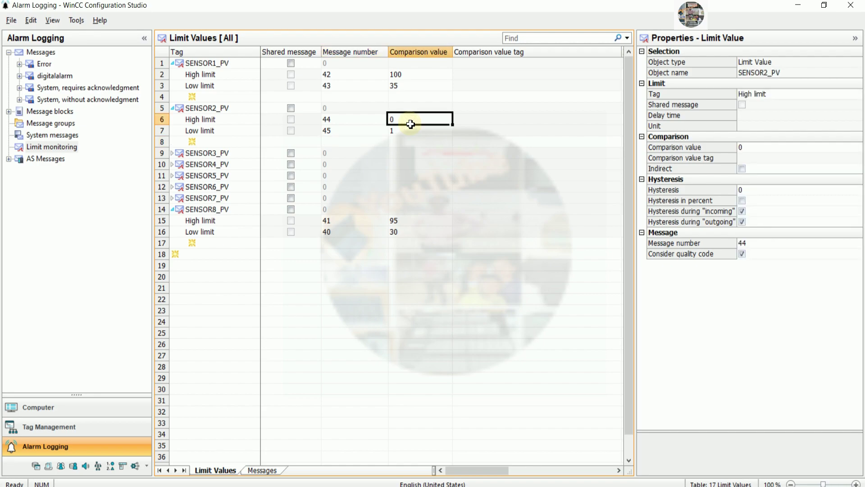
{"action": "type", "text": "88"}
{"action": "key", "text": "Return"}
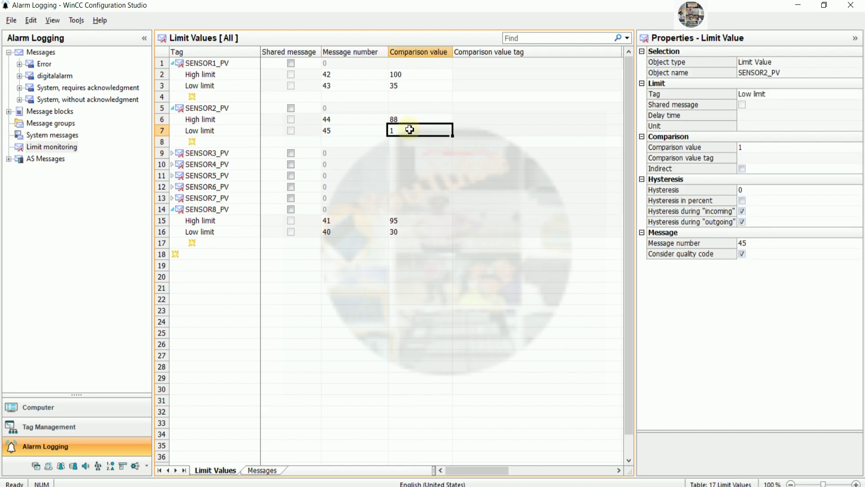
{"action": "left_click", "coordinate": [409, 130]}
{"action": "type", "text": "31"}
{"action": "key", "text": "Return"}
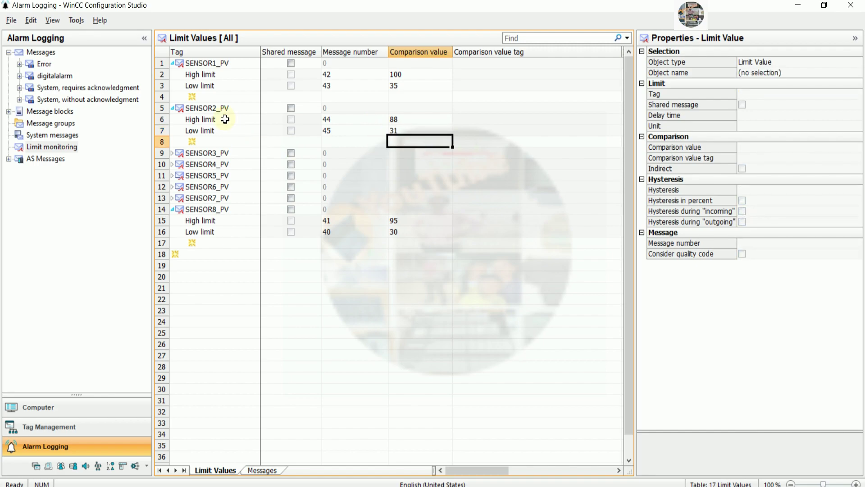
Fill the texts of messages 42 and 43 down into messages 44 and 45
{"action": "left_click", "coordinate": [256, 471]}
{"action": "left_click_drag", "start_coordinate": [450, 89], "coordinate": [456, 93]}
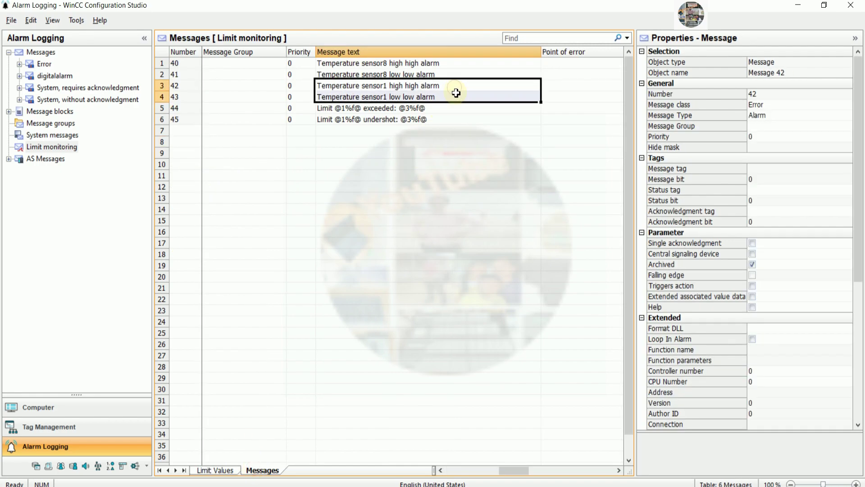
{"action": "left_click_drag", "start_coordinate": [541, 102], "coordinate": [498, 123]}
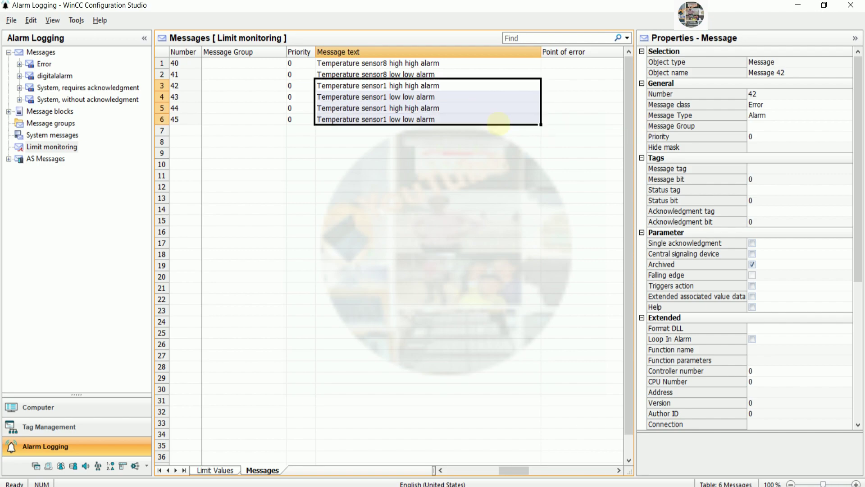
Change the sensor number to 2 in the texts of messages 44 and 45
{"action": "left_click", "coordinate": [438, 108]}
{"action": "left_click_drag", "start_coordinate": [388, 109], "coordinate": [384, 108]}
{"action": "type", "text": "2"}
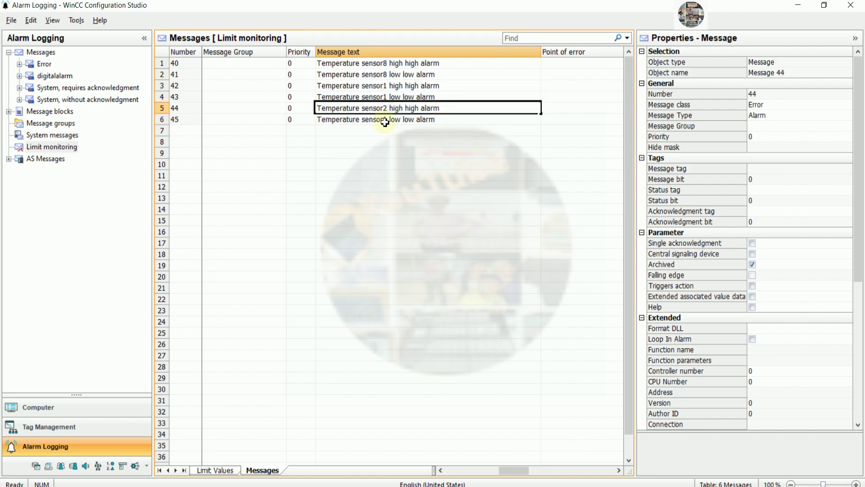
{"action": "left_click", "coordinate": [386, 120]}
{"action": "left_click_drag", "start_coordinate": [387, 119], "coordinate": [384, 119]}
{"action": "type", "text": "2"}
{"action": "left_click", "coordinate": [380, 187]}
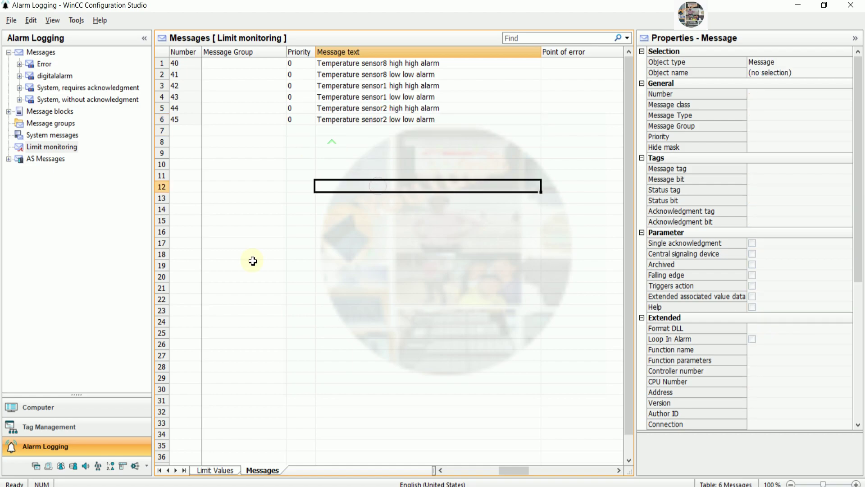
Add a high limit and a low limit to SENSOR3_PV in the limit values
{"action": "left_click", "coordinate": [215, 470]}
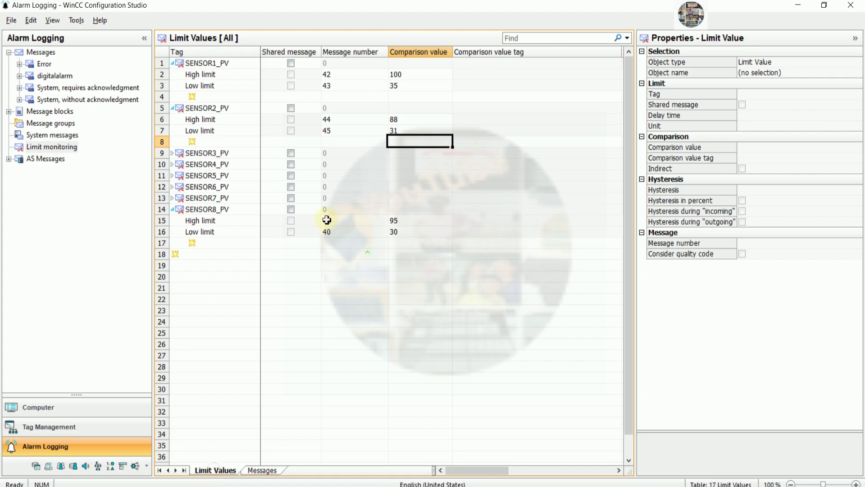
{"action": "left_click", "coordinate": [172, 153]}
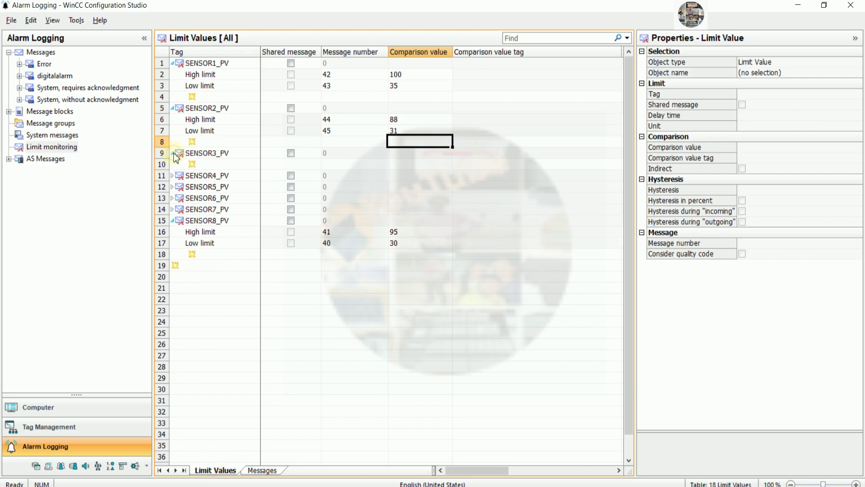
{"action": "left_click", "coordinate": [252, 163]}
{"action": "left_click", "coordinate": [264, 164]}
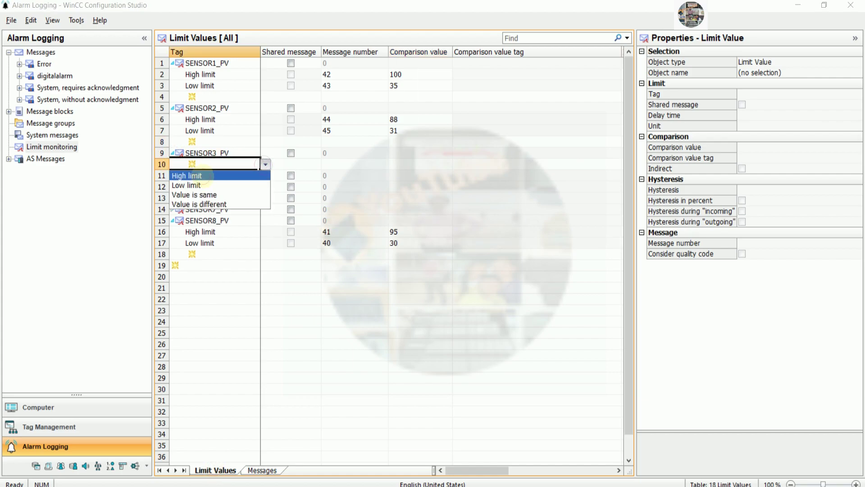
{"action": "left_click", "coordinate": [202, 176]}
{"action": "left_click", "coordinate": [259, 176]}
{"action": "left_click", "coordinate": [266, 175]}
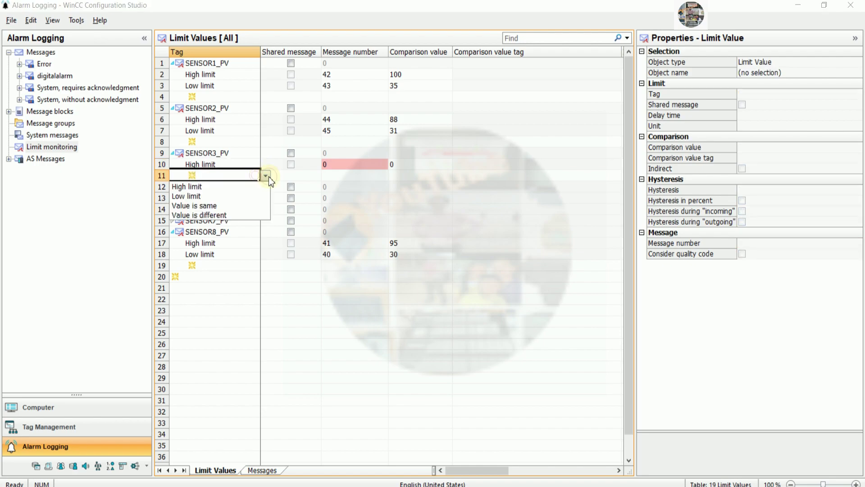
{"action": "left_click", "coordinate": [203, 196]}
Assign message number 46 to SENSOR3_PV's high limit and 47 to its low limit
{"action": "left_click", "coordinate": [347, 166]}
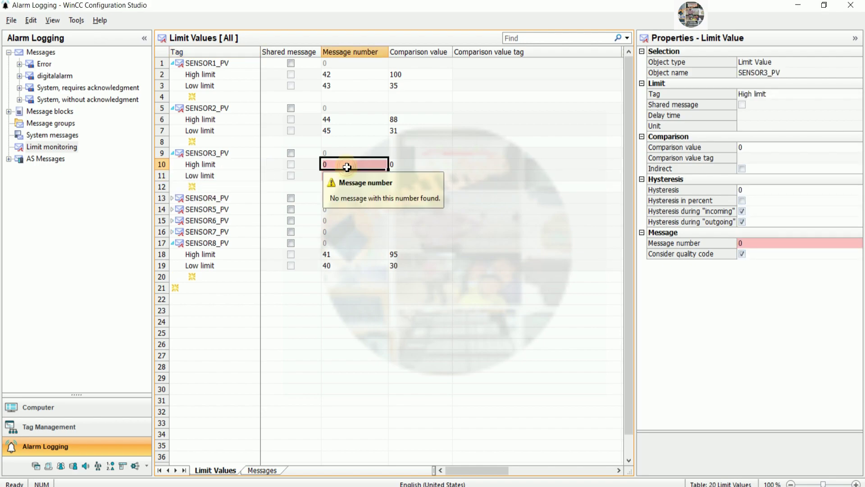
{"action": "left_click", "coordinate": [347, 167]}
{"action": "type", "text": "46"}
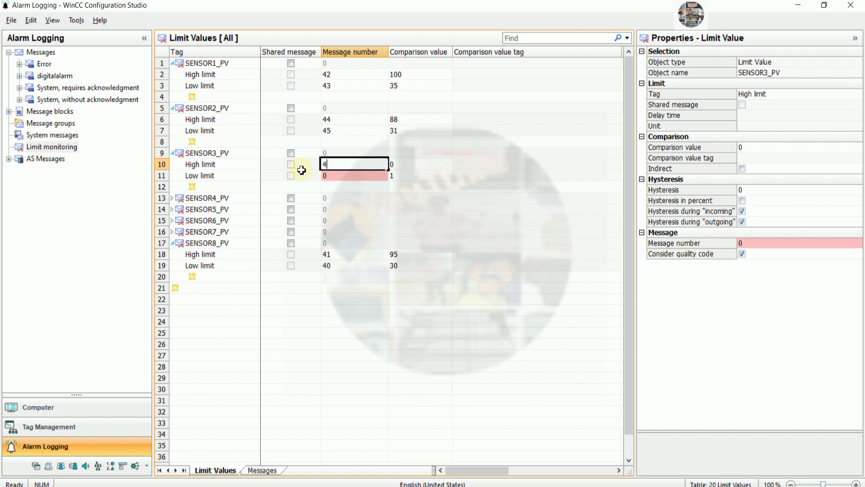
{"action": "left_click", "coordinate": [326, 176]}
{"action": "left_click", "coordinate": [327, 176]}
{"action": "double_click", "coordinate": [327, 176]}
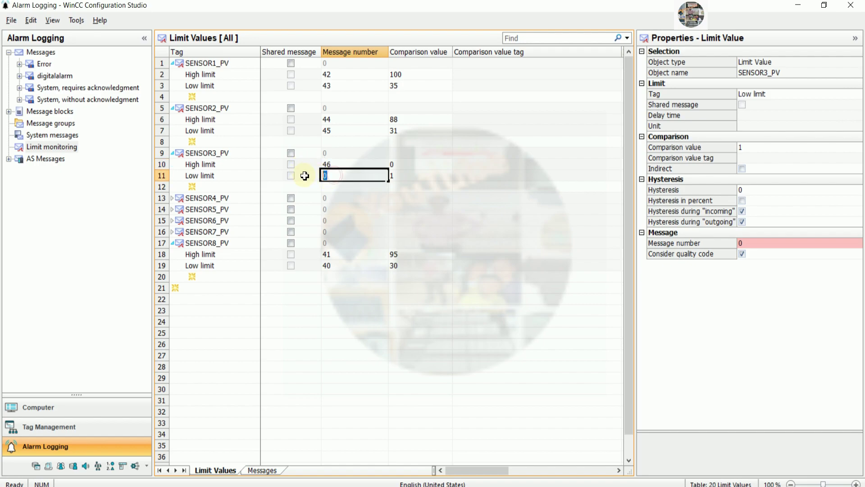
{"action": "type", "text": "47"}
{"action": "key", "text": "Return"}
Set SENSOR3_PV's comparison values to 110 for the high limit and 36 for the low limit
{"action": "left_click", "coordinate": [397, 166]}
{"action": "left_click", "coordinate": [403, 165]}
{"action": "type", "text": "1"}
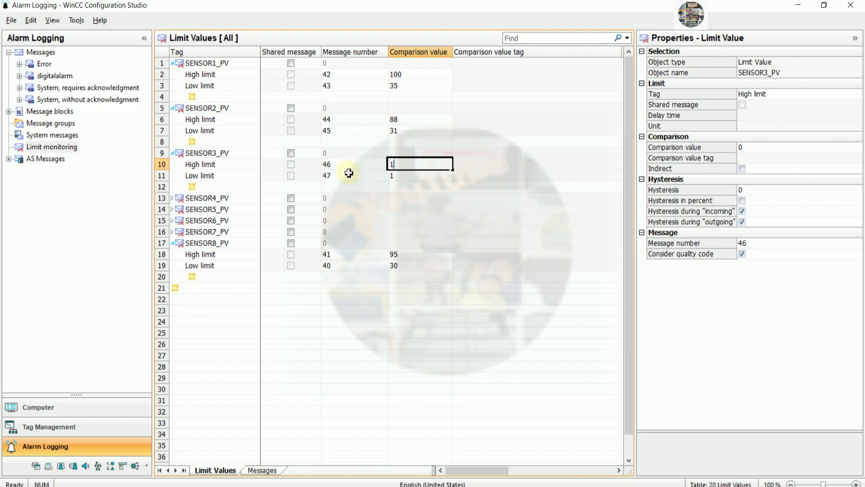
{"action": "key", "text": "Return"}
{"action": "left_click", "coordinate": [397, 175]}
{"action": "left_click", "coordinate": [397, 175]}
{"action": "type", "text": "36"}
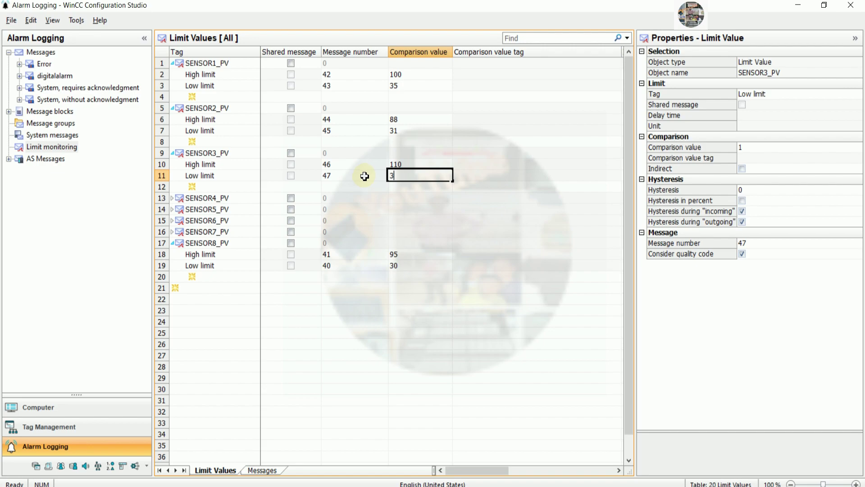
{"action": "key", "text": "Return"}
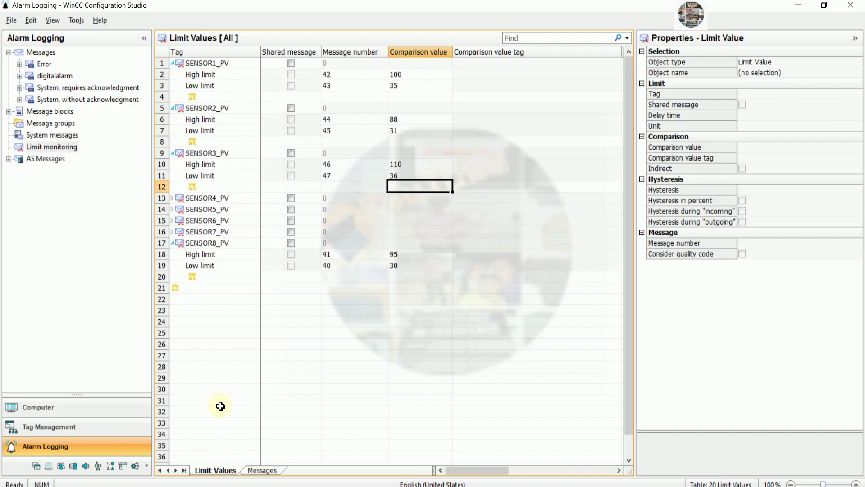
Fill the texts of messages 44 and 45 down into messages 46 and 47
{"action": "left_click", "coordinate": [258, 470]}
{"action": "left_click_drag", "start_coordinate": [450, 113], "coordinate": [486, 123]}
{"action": "left_click_drag", "start_coordinate": [541, 124], "coordinate": [464, 141]}
Change the sensor number to 3 in the texts of messages 46 and 47, and narrow the Message Group column
{"action": "left_click", "coordinate": [444, 130]}
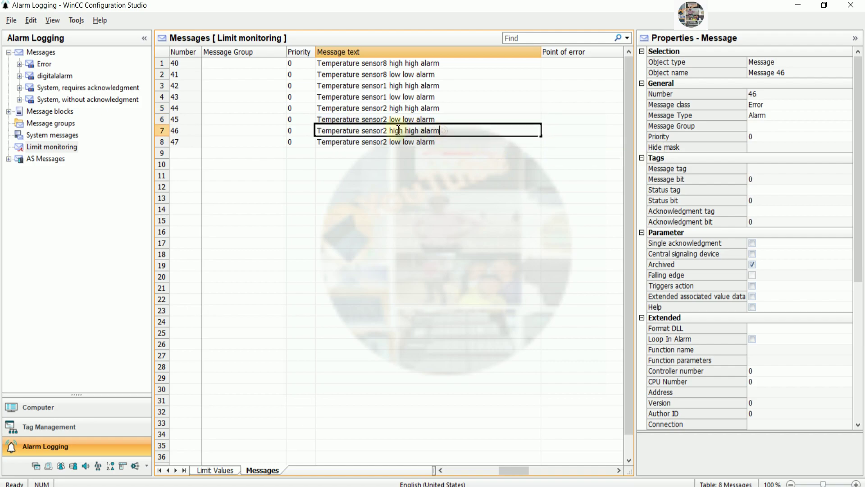
{"action": "type", "text": "3"}
{"action": "left_click", "coordinate": [388, 142]}
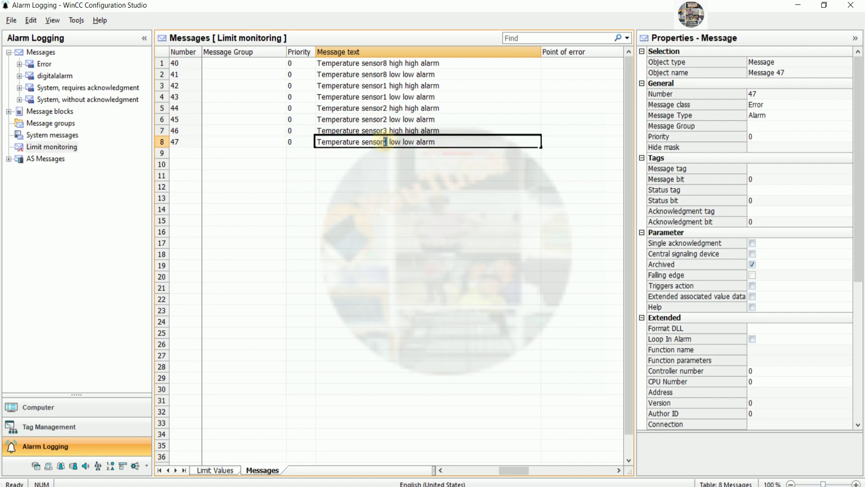
{"action": "type", "text": "3"}
{"action": "key", "text": "Return"}
{"action": "left_click", "coordinate": [394, 186]}
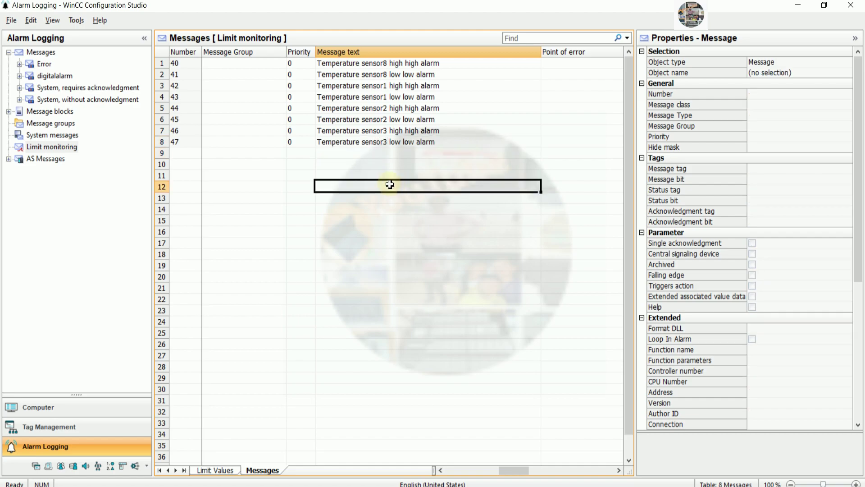
{"action": "left_click_drag", "start_coordinate": [288, 54], "coordinate": [263, 54]}
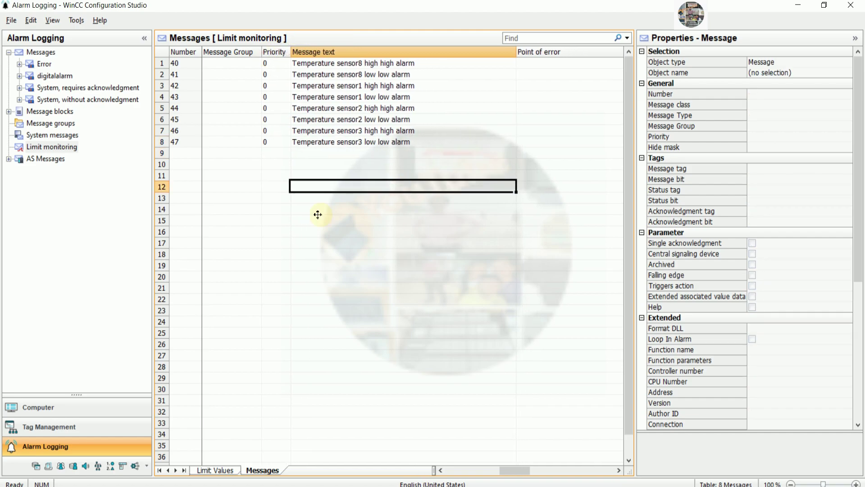
Add a high limit and a low limit to SENSOR4_PV in the limit values
{"action": "left_click", "coordinate": [222, 470]}
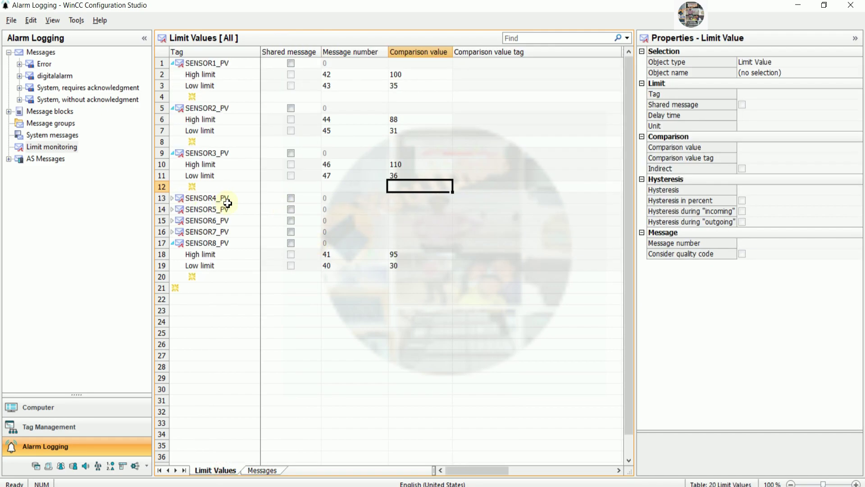
{"action": "left_click", "coordinate": [173, 200]}
{"action": "left_click", "coordinate": [256, 211]}
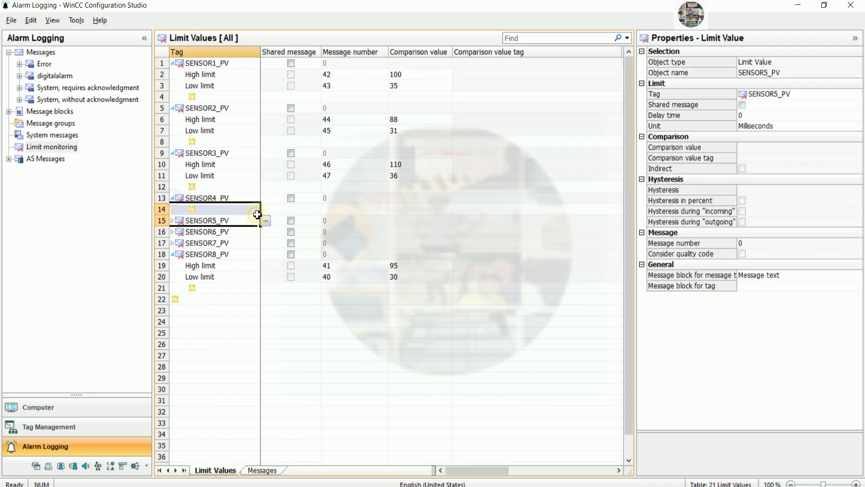
{"action": "left_click", "coordinate": [265, 210]}
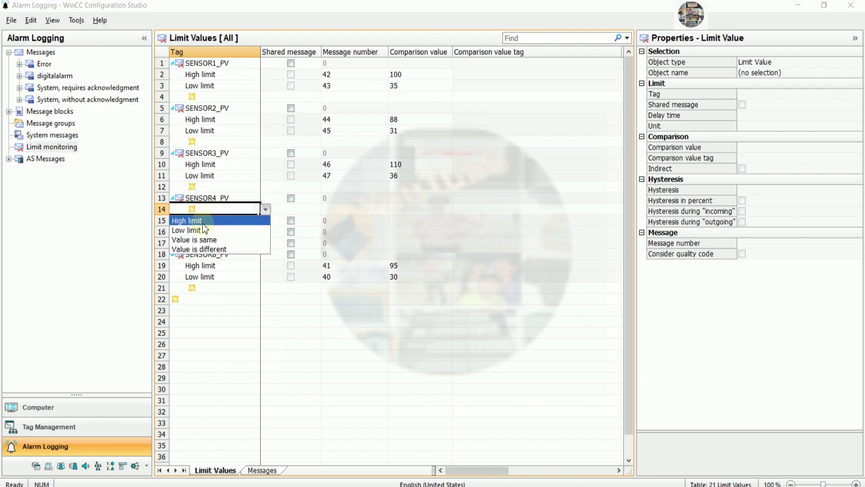
{"action": "left_click", "coordinate": [202, 221]}
{"action": "left_click", "coordinate": [265, 221]}
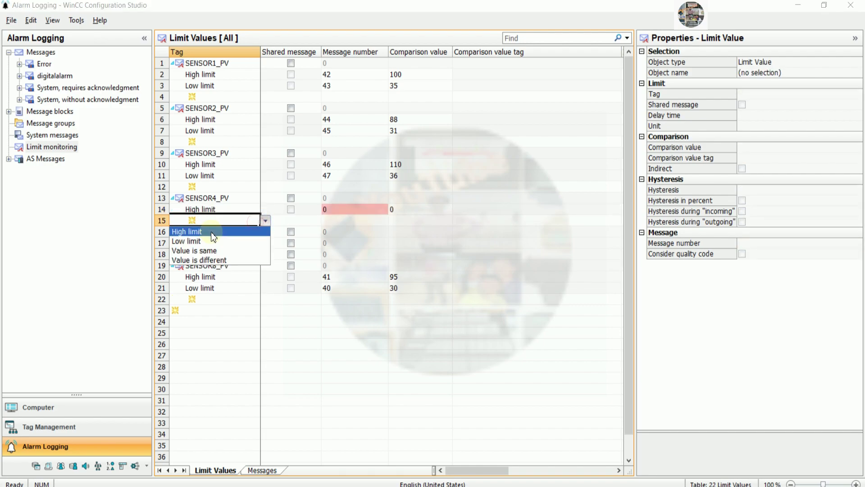
{"action": "left_click", "coordinate": [201, 241]}
Assign message number 48 to SENSOR4_PV's high limit and 49 to its low limit
{"action": "left_click", "coordinate": [334, 209]}
{"action": "left_click", "coordinate": [334, 209]}
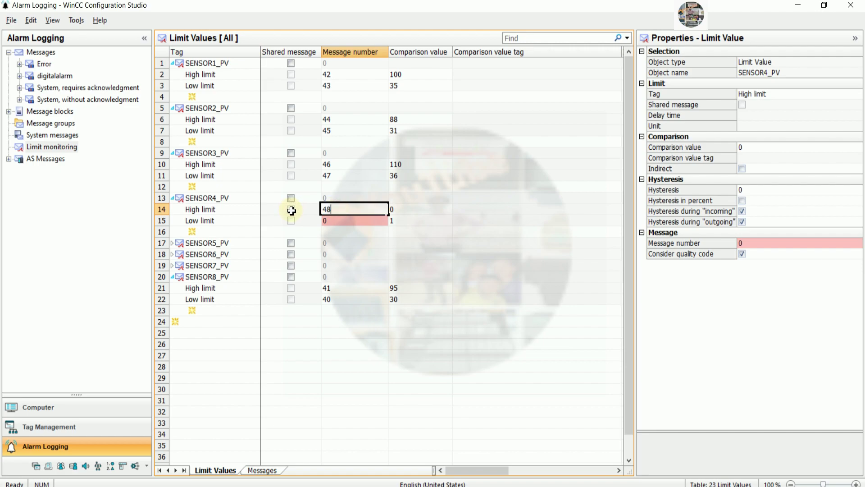
{"action": "key", "text": "Return"}
{"action": "key", "text": "F2"}
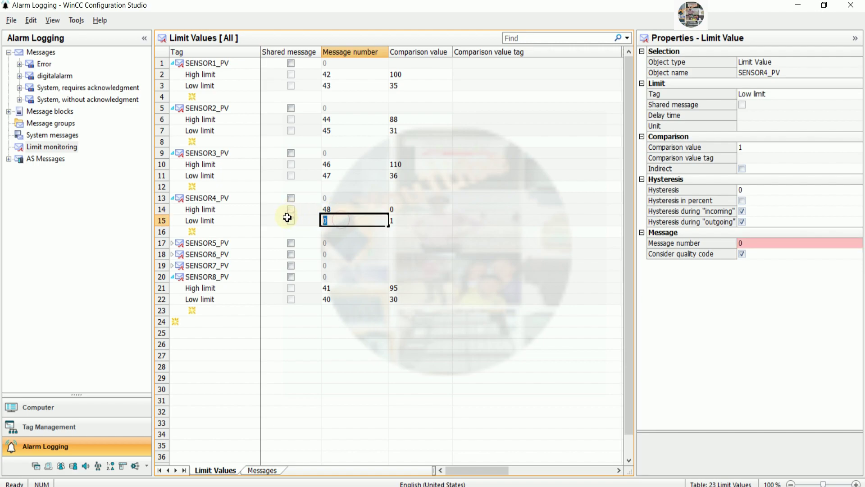
{"action": "key", "text": "Return"}
Set SENSOR4_PV's comparison values to 98 for the high limit and 34 for the low limit
{"action": "left_click", "coordinate": [409, 209]}
{"action": "left_click", "coordinate": [409, 209]}
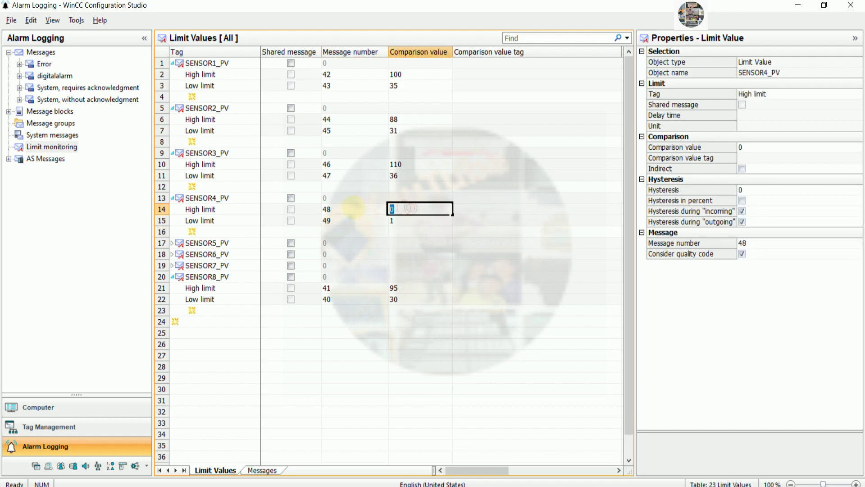
{"action": "type", "text": "98"}
{"action": "left_click", "coordinate": [410, 220]}
{"action": "left_click", "coordinate": [410, 220]}
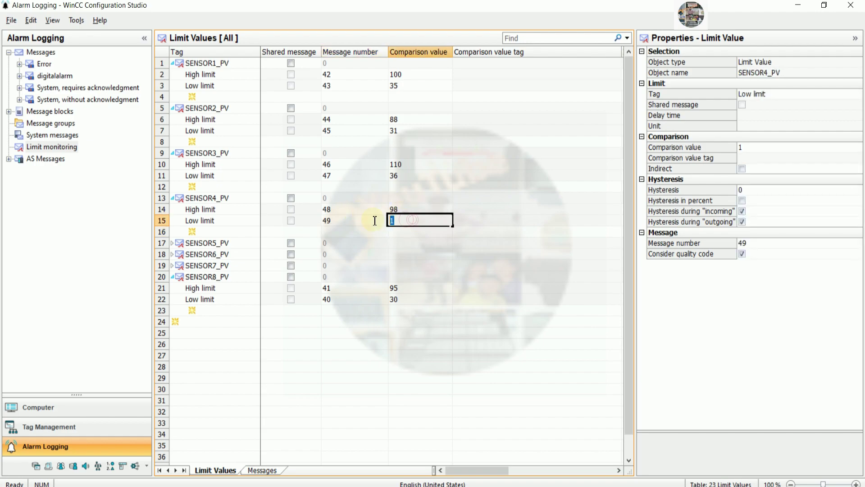
{"action": "key", "text": "Return"}
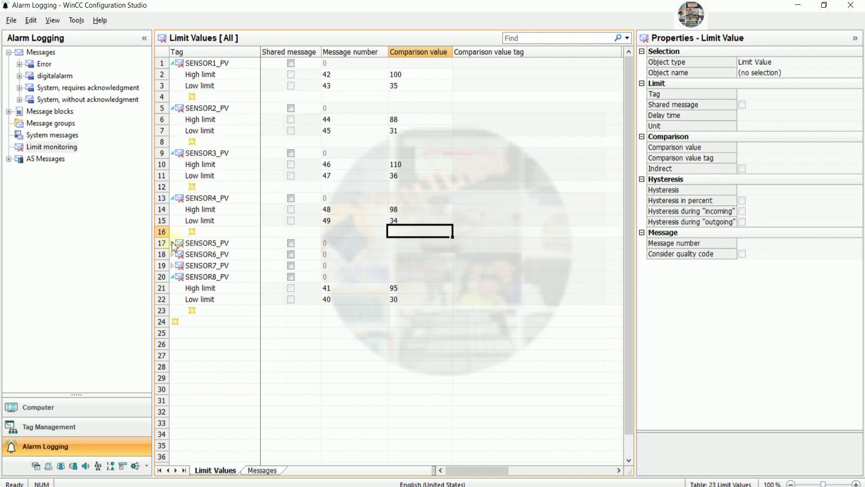
Fill the texts of messages 46 and 47 down into messages 48 and 49
{"action": "left_click", "coordinate": [260, 471]}
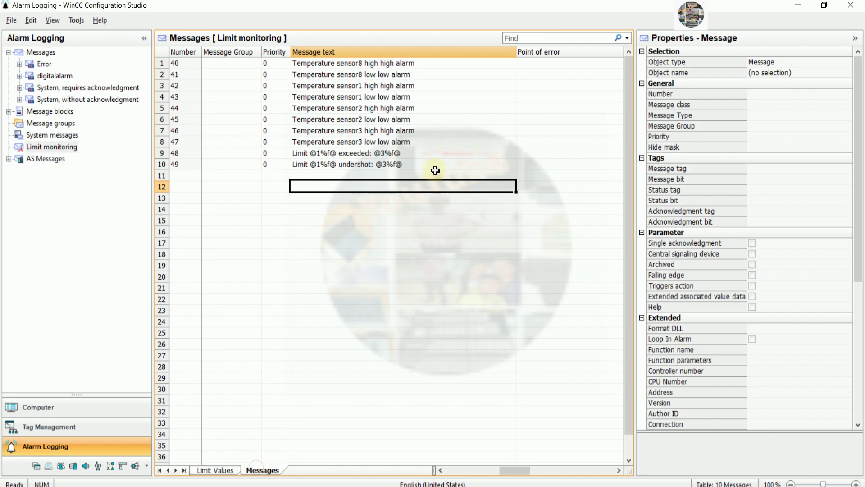
{"action": "left_click_drag", "start_coordinate": [437, 132], "coordinate": [448, 141]}
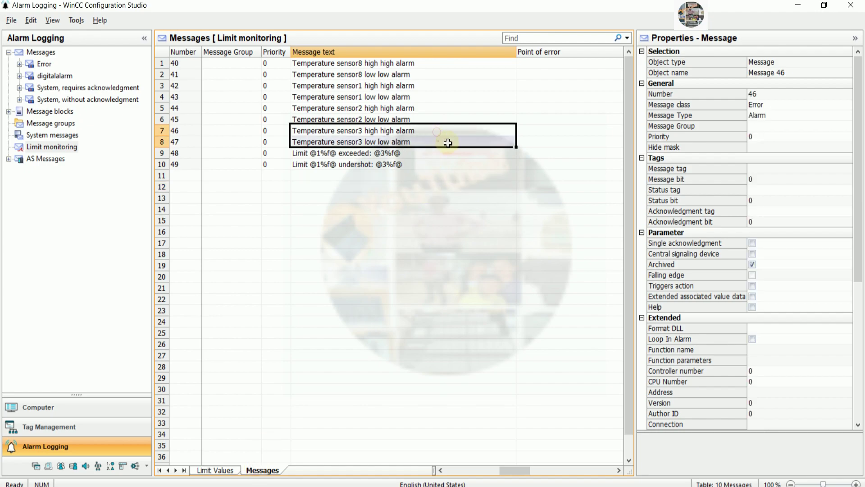
{"action": "left_click_drag", "start_coordinate": [516, 148], "coordinate": [449, 169]}
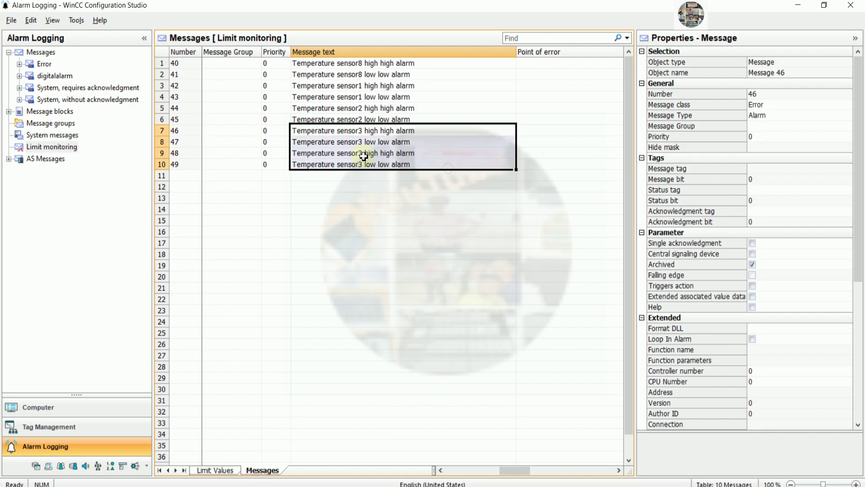
Change the sensor number to 4 in the texts of messages 48 and 49
{"action": "left_click", "coordinate": [362, 153]}
{"action": "type", "text": "4"}
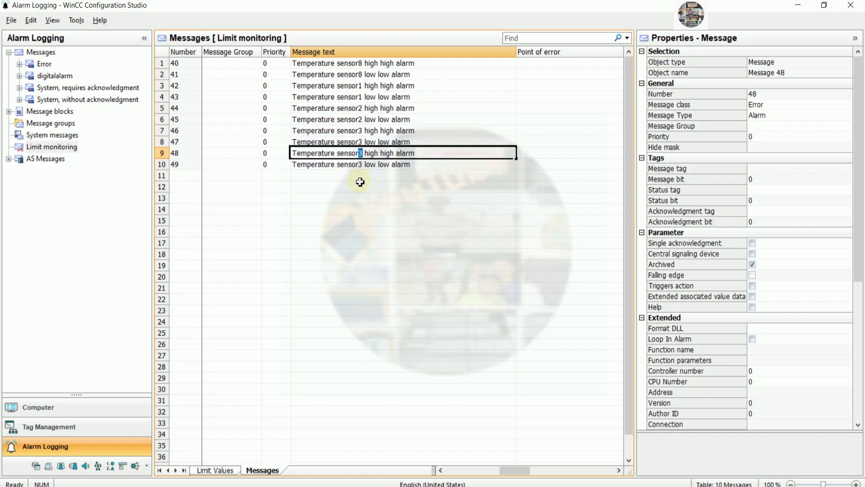
{"action": "left_click", "coordinate": [361, 164]}
{"action": "left_click", "coordinate": [361, 165]}
{"action": "key", "text": "BackSpace"}
{"action": "key", "text": "BackSpace"}
{"action": "type", "text": "4"}
{"action": "key", "text": "Left"}
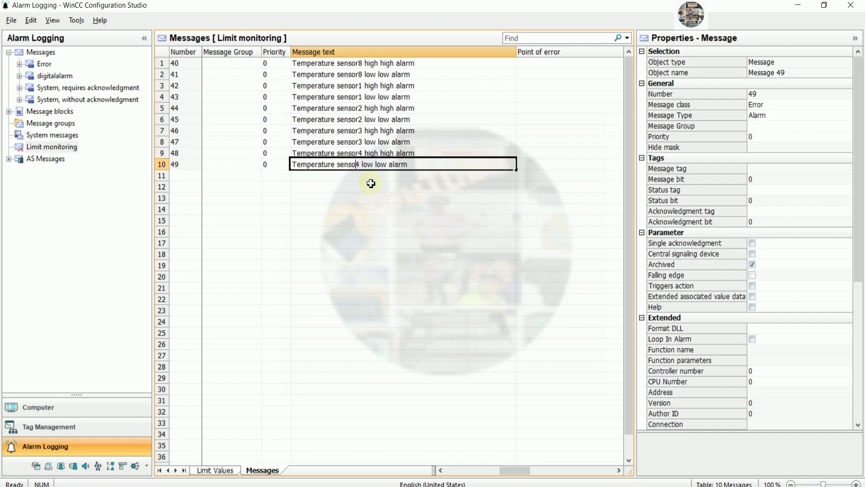
{"action": "type", "text": "r"}
{"action": "left_click", "coordinate": [381, 219]}
{"action": "left_click", "coordinate": [431, 167]}
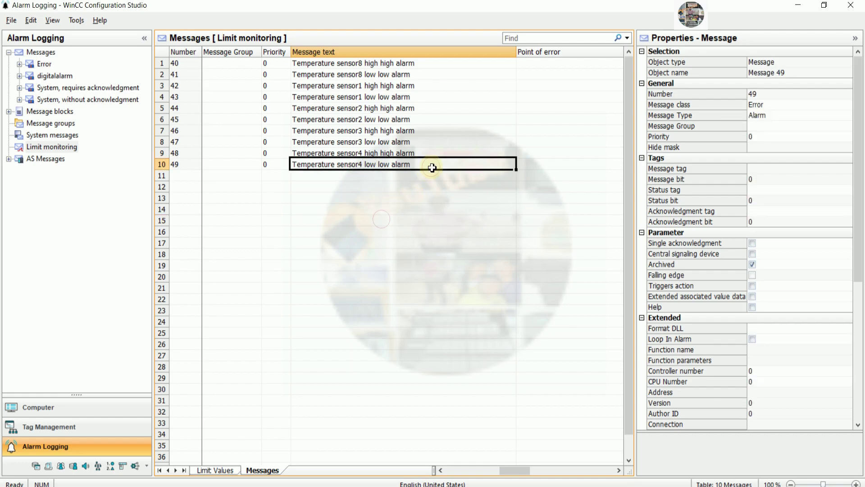
{"action": "left_click", "coordinate": [381, 210]}
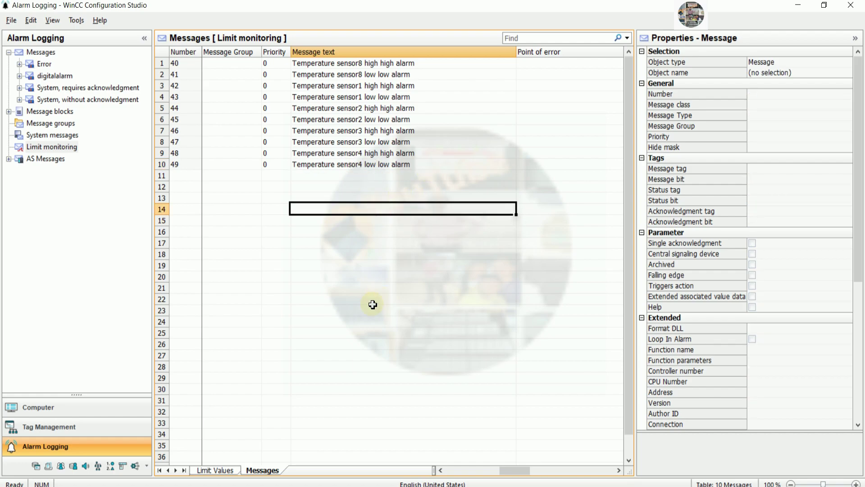
Add a high limit and a low limit to SENSOR5_PV in the limit values table
{"action": "left_click", "coordinate": [215, 470]}
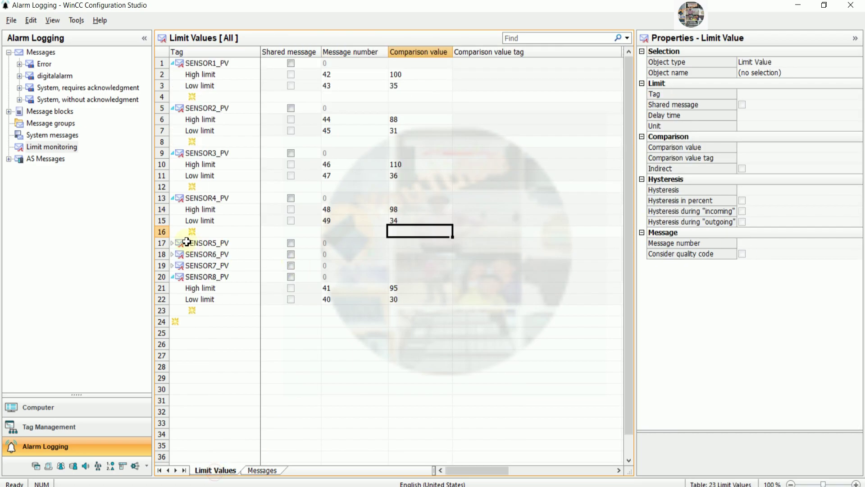
{"action": "left_click", "coordinate": [173, 244]}
{"action": "left_click", "coordinate": [258, 257]}
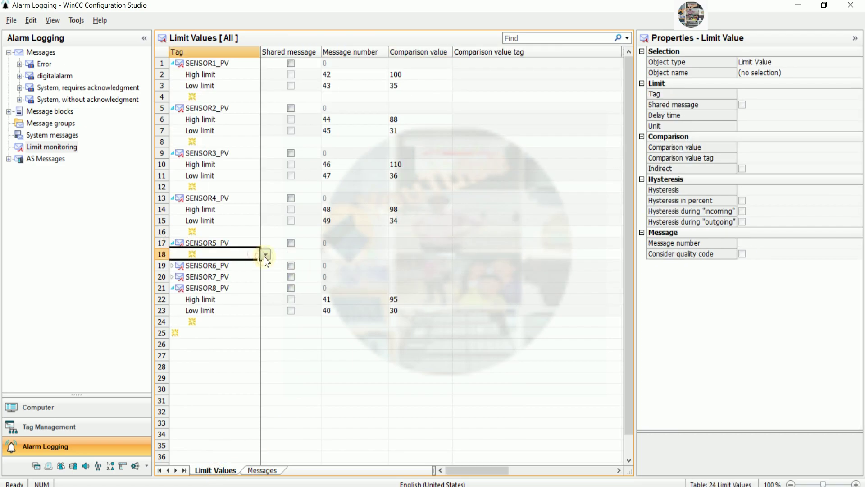
{"action": "left_click", "coordinate": [266, 255]}
{"action": "left_click", "coordinate": [196, 266]}
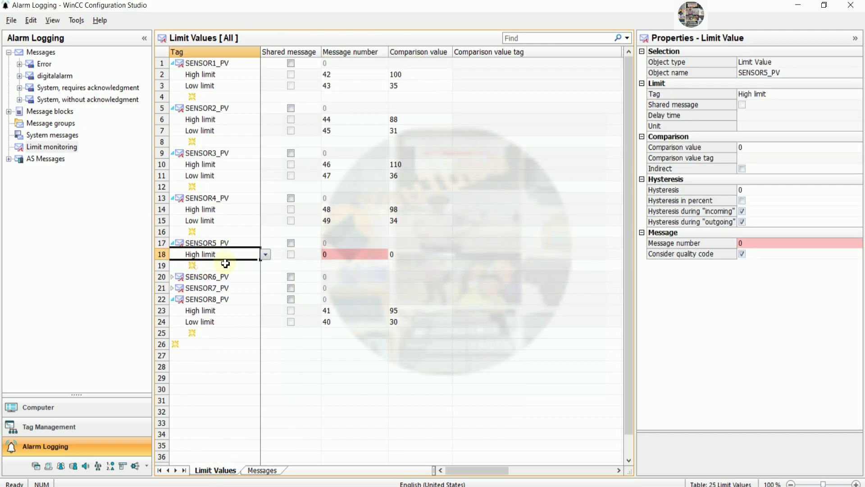
{"action": "left_click", "coordinate": [265, 266]}
{"action": "left_click", "coordinate": [201, 285]}
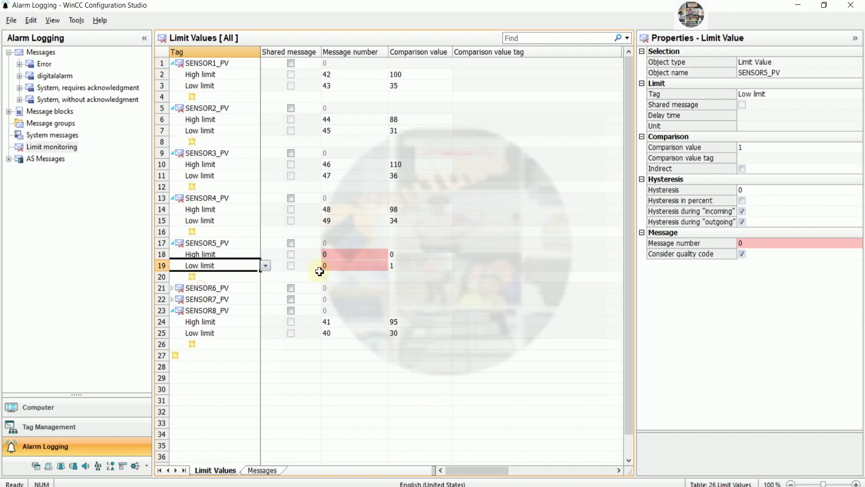
Assign message number 50 to SENSOR5_PV's high limit and 51 to its low limit
{"action": "left_click", "coordinate": [337, 256]}
{"action": "left_click", "coordinate": [337, 255]}
{"action": "type", "text": "5"}
{"action": "left_click", "coordinate": [338, 265]}
{"action": "left_click", "coordinate": [339, 264]}
{"action": "type", "text": "51"}
{"action": "key", "text": "Return"}
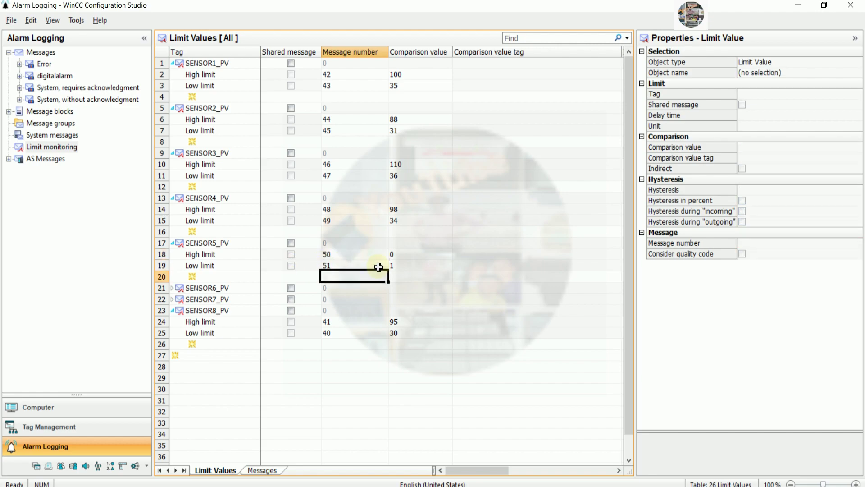
Set SENSOR5_PV's comparison values to 97 for the high limit and 36 for the low limit, and expand SENSOR6_PV
{"action": "left_click", "coordinate": [407, 255]}
{"action": "left_click", "coordinate": [407, 255]}
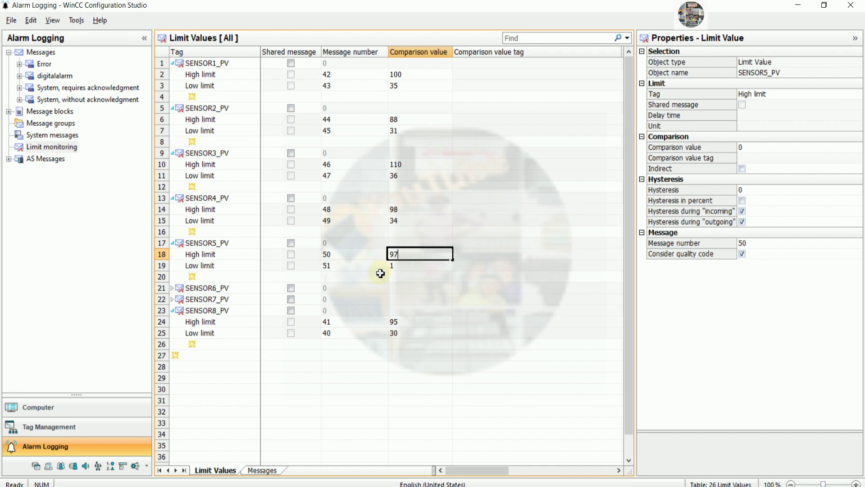
{"action": "key", "text": "Return"}
{"action": "left_click", "coordinate": [399, 265]}
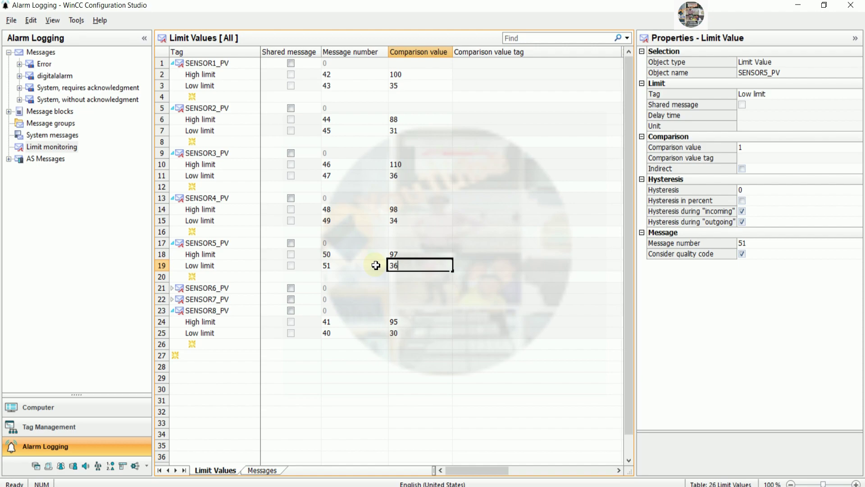
{"action": "key", "text": "Return"}
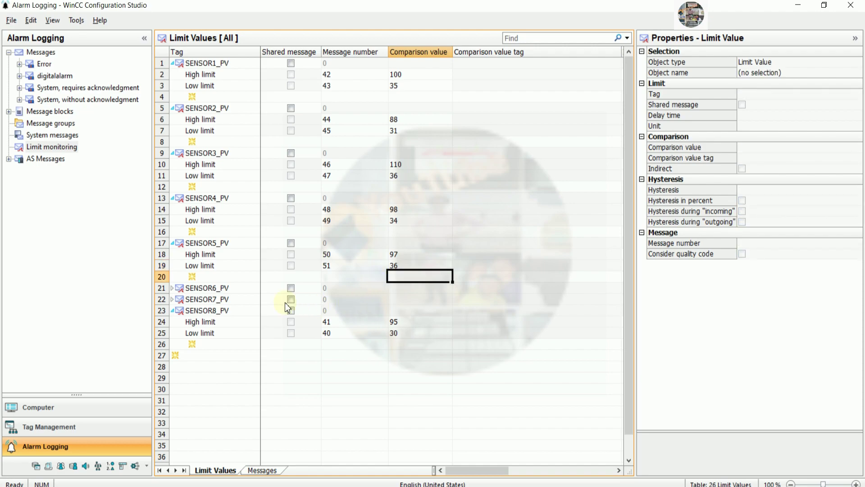
{"action": "left_click", "coordinate": [172, 288]}
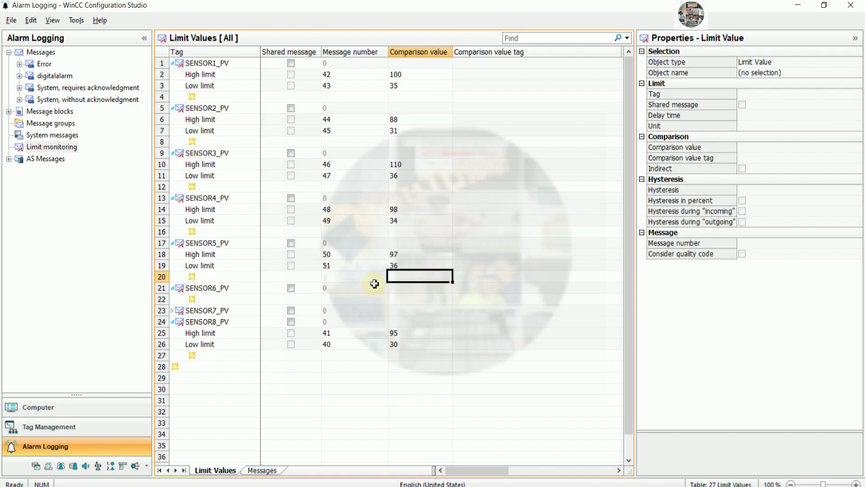
{"action": "scroll", "coordinate": [374, 283], "scroll_direction": "down", "scroll_amount": 1}
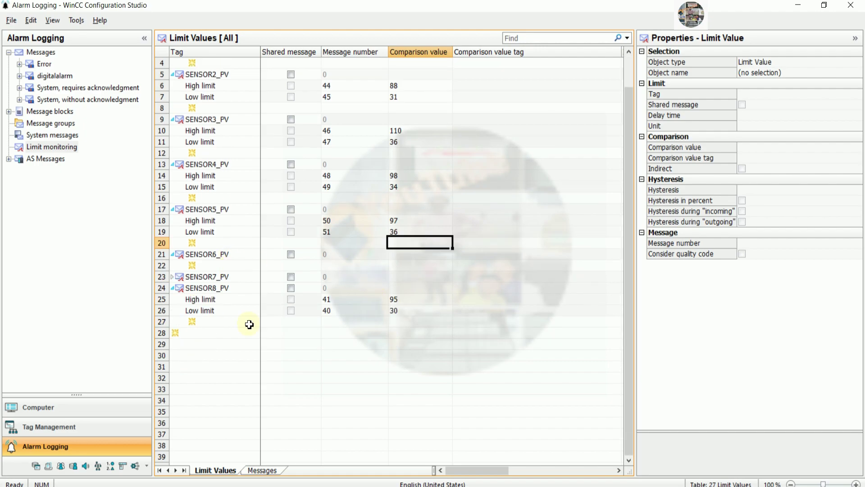
Fill the texts of messages 48 and 49 down into messages 50 and 51
{"action": "left_click", "coordinate": [262, 470]}
{"action": "left_click_drag", "start_coordinate": [445, 155], "coordinate": [441, 164]}
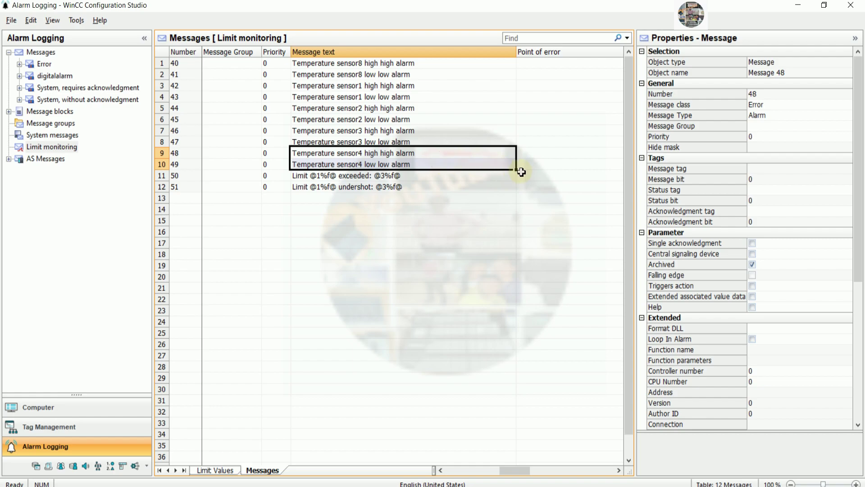
{"action": "left_click_drag", "start_coordinate": [521, 173], "coordinate": [453, 191]}
Change the sensor number to 5 in the texts of messages 50 and 51
{"action": "left_click", "coordinate": [401, 176]}
{"action": "left_click_drag", "start_coordinate": [362, 175], "coordinate": [358, 176]}
{"action": "type", "text": "5 high high alarm"}
{"action": "left_click", "coordinate": [363, 187]}
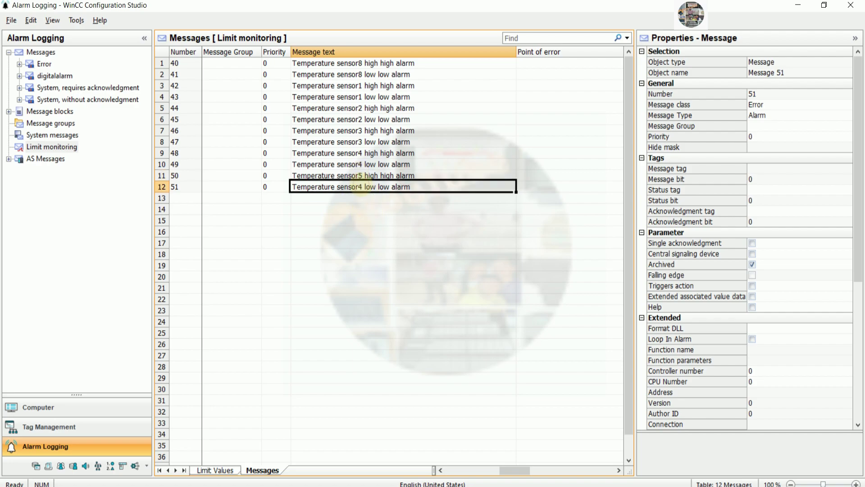
{"action": "type", "text": "5"}
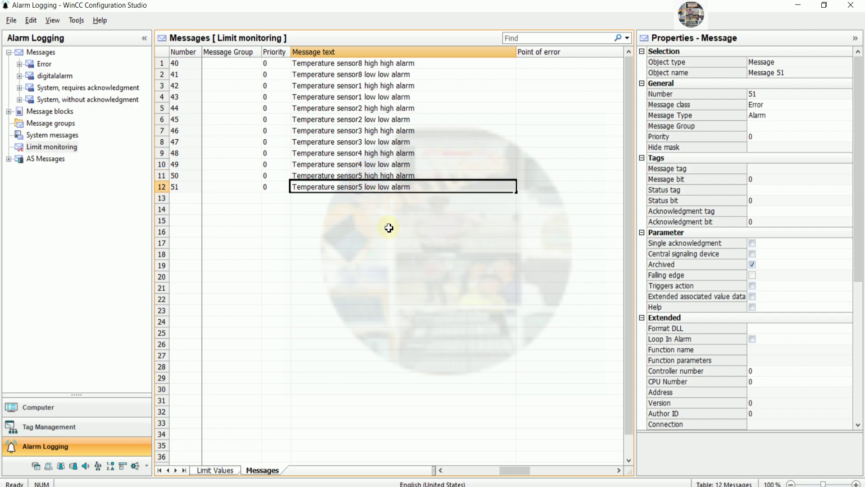
{"action": "key", "text": "Return"}
Add a high limit and a low limit to SENSOR6_PV in the limit values table
{"action": "left_click", "coordinate": [224, 469]}
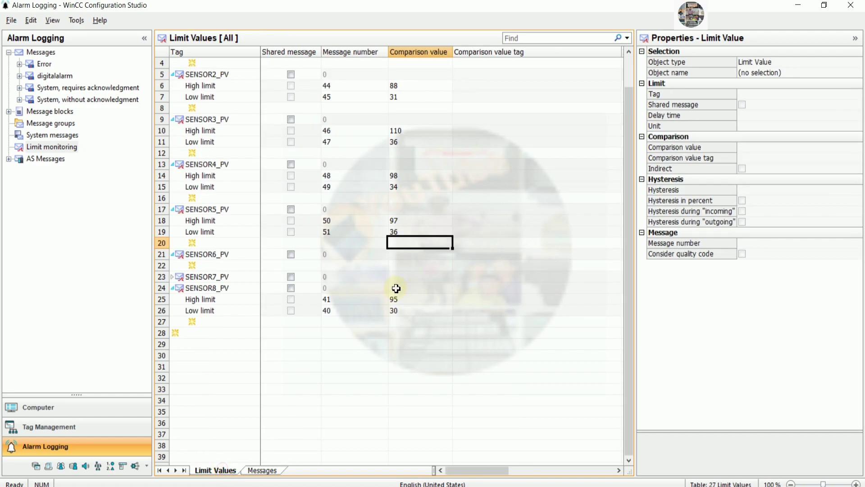
{"action": "left_click", "coordinate": [236, 266]}
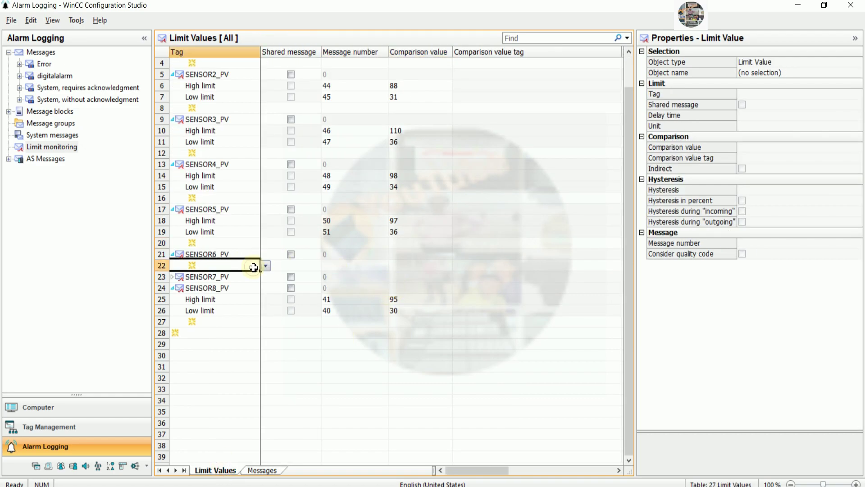
{"action": "left_click", "coordinate": [264, 267]}
{"action": "left_click", "coordinate": [222, 276]}
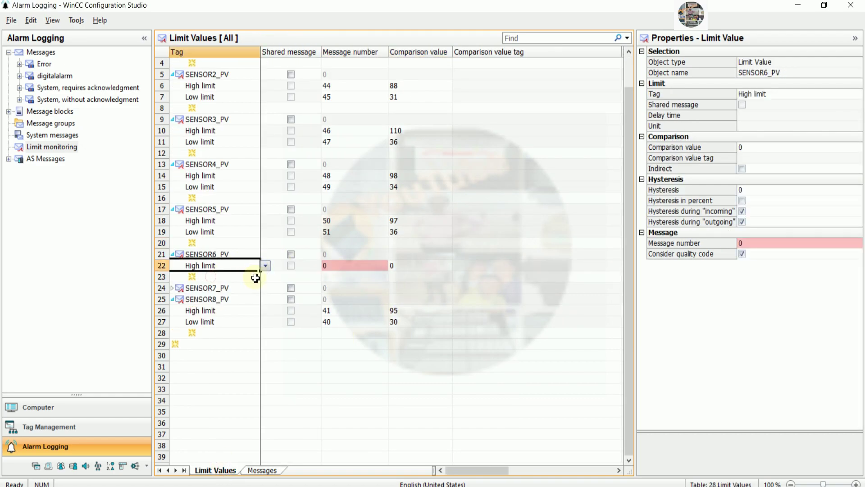
{"action": "left_click", "coordinate": [253, 277]}
{"action": "left_click", "coordinate": [266, 277]}
{"action": "left_click", "coordinate": [200, 298]}
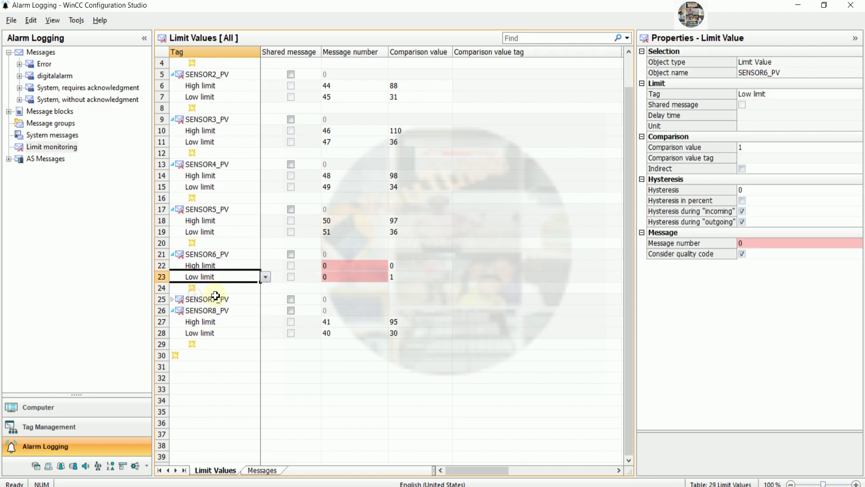
Assign message number 52 to SENSOR6_PV's high limit and 53 to its low limit
{"action": "double_click", "coordinate": [356, 267]}
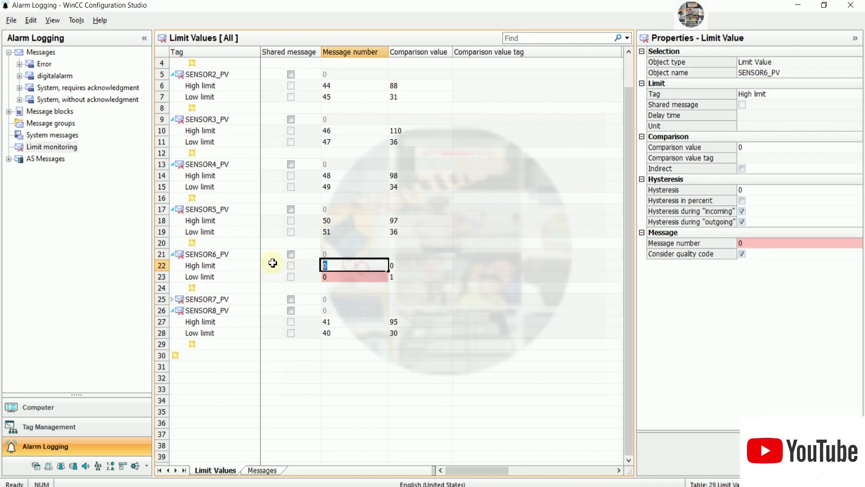
{"action": "type", "text": "54"}
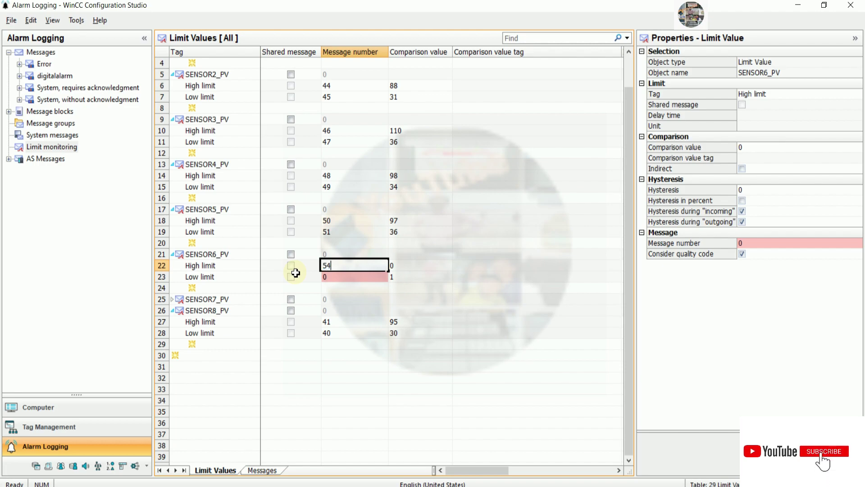
{"action": "key", "text": "BackSpace"}
{"action": "type", "text": "2"}
{"action": "key", "text": "Return"}
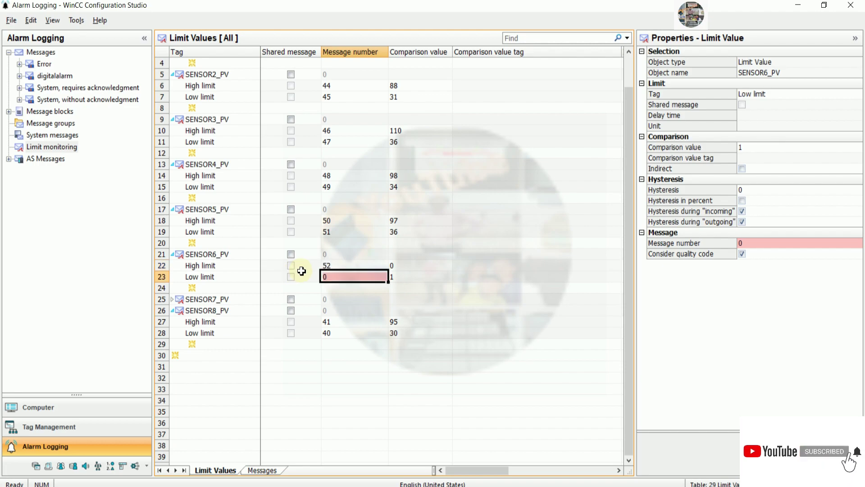
{"action": "left_click", "coordinate": [334, 275]}
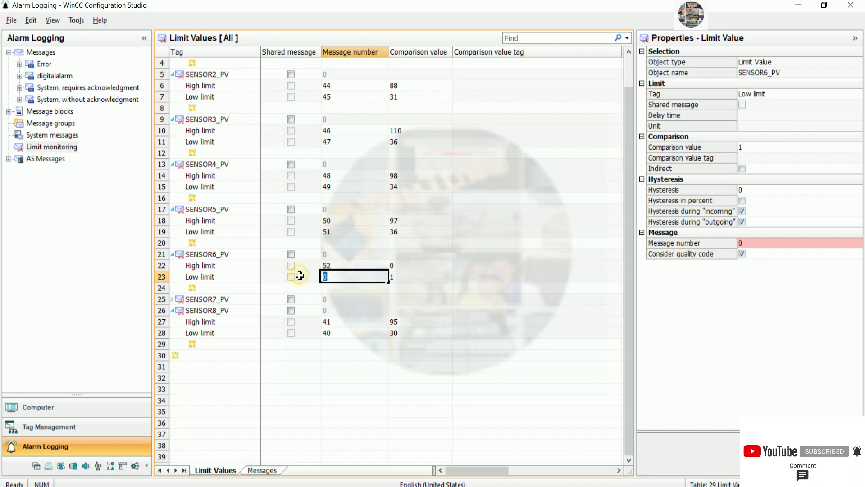
{"action": "type", "text": "53"}
{"action": "key", "text": "Return"}
Set SENSOR6_PV's comparison values to 111 for the high limit and 28 for the low limit
{"action": "left_click", "coordinate": [398, 265]}
{"action": "left_click", "coordinate": [406, 266]}
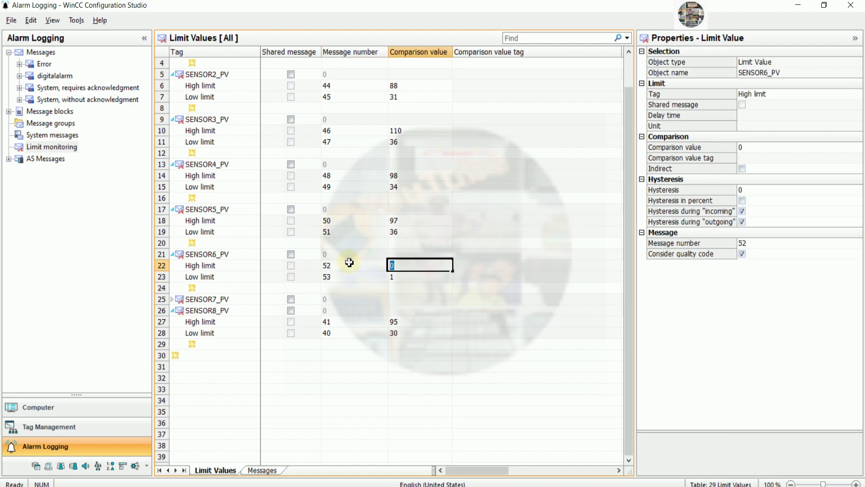
{"action": "type", "text": "111"}
{"action": "key", "text": "Return"}
{"action": "left_click", "coordinate": [394, 276]}
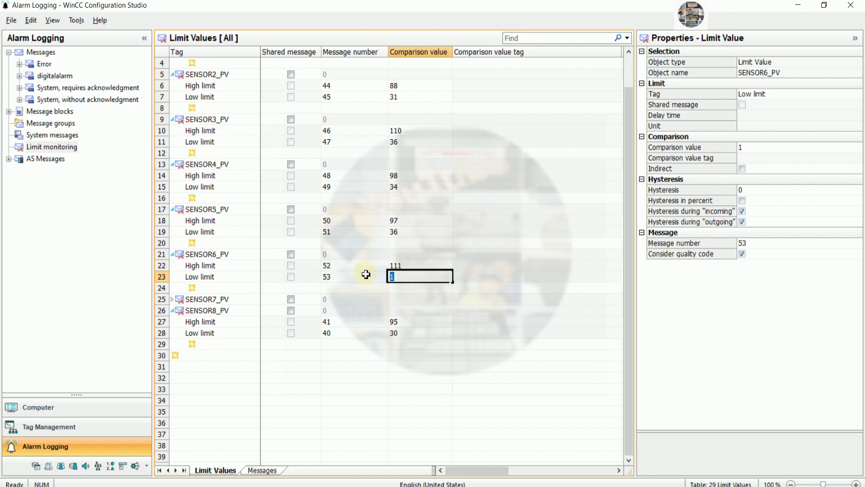
{"action": "type", "text": "28"}
{"action": "key", "text": "Return"}
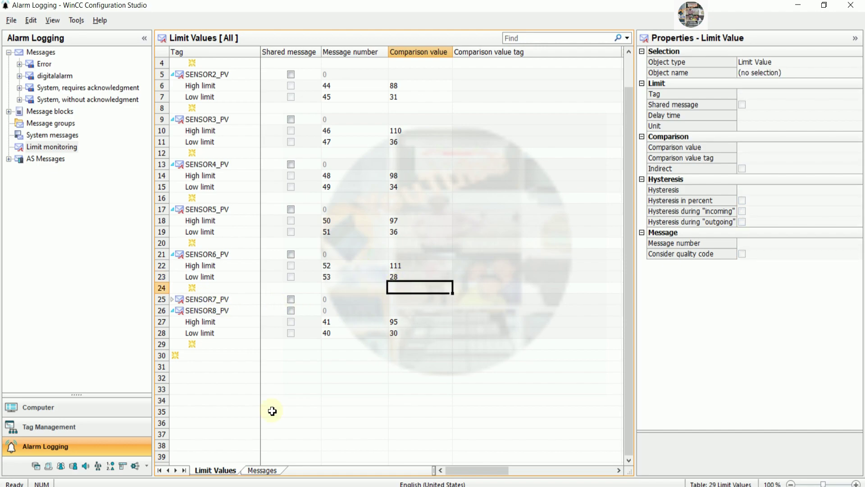
Fill the texts of messages 50 and 51 down into messages 52 and 53
{"action": "left_click", "coordinate": [262, 470]}
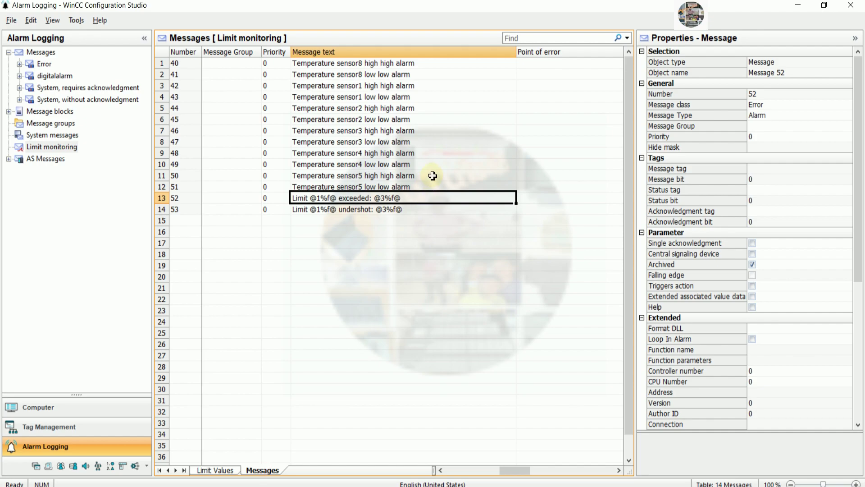
{"action": "left_click_drag", "start_coordinate": [433, 176], "coordinate": [432, 185]}
{"action": "left_click_drag", "start_coordinate": [518, 196], "coordinate": [517, 220]}
Change the sensor number to 6 in the texts of messages 52 and 53
{"action": "double_click", "coordinate": [429, 198]}
{"action": "left_click_drag", "start_coordinate": [365, 198], "coordinate": [360, 198]}
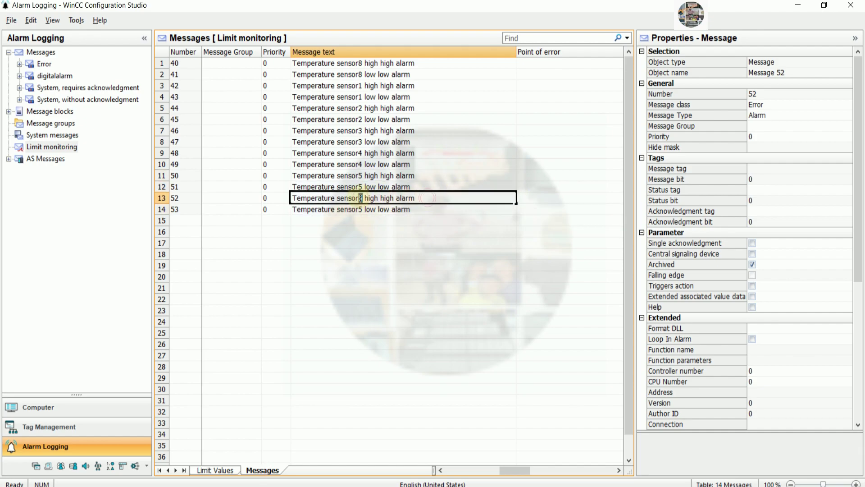
{"action": "double_click", "coordinate": [363, 209]}
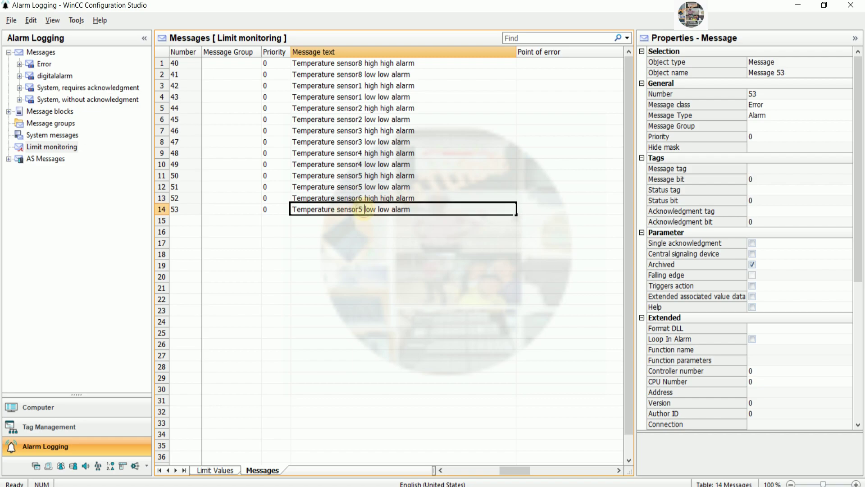
{"action": "left_click", "coordinate": [365, 242]}
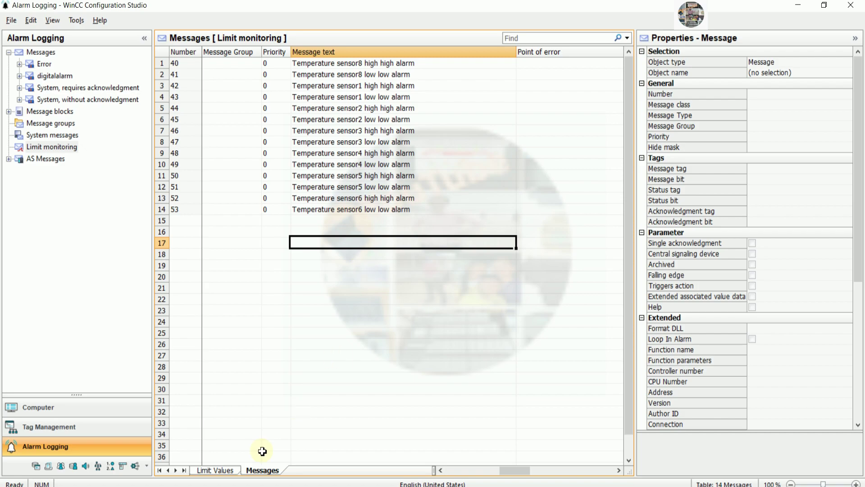
Add a high limit and a low limit to SENSOR7_PV in the limit values table
{"action": "left_click", "coordinate": [223, 470]}
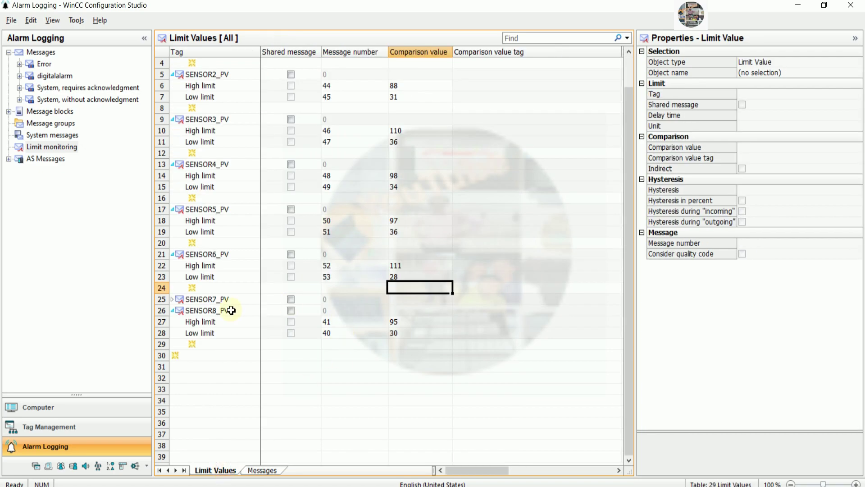
{"action": "left_click", "coordinate": [173, 298]}
{"action": "left_click", "coordinate": [248, 311]}
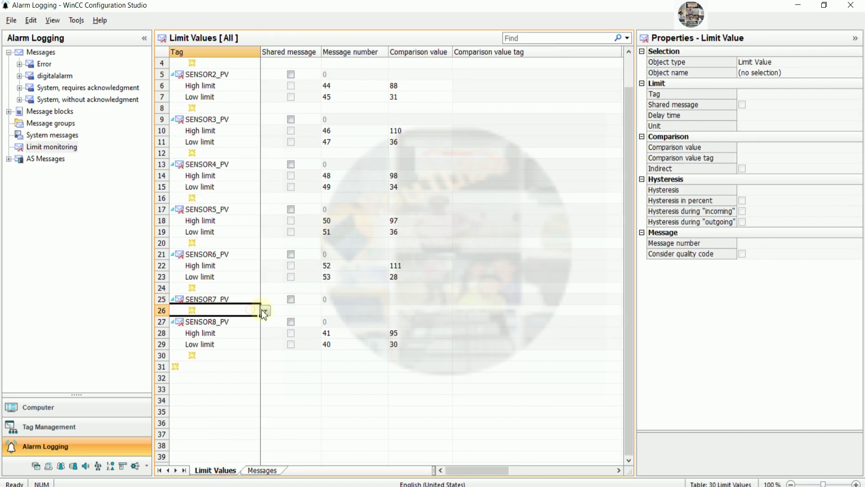
{"action": "left_click", "coordinate": [264, 311]}
{"action": "left_click", "coordinate": [204, 323]}
{"action": "left_click", "coordinate": [257, 323]}
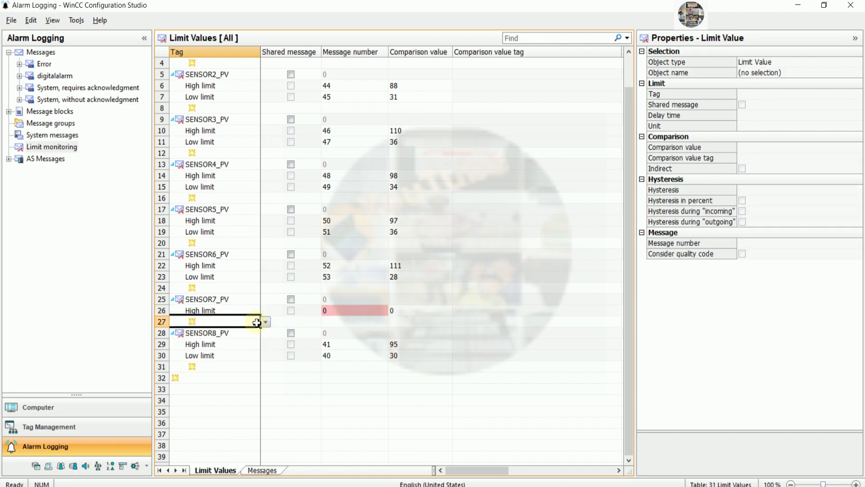
{"action": "left_click", "coordinate": [264, 323]}
{"action": "left_click", "coordinate": [207, 338]}
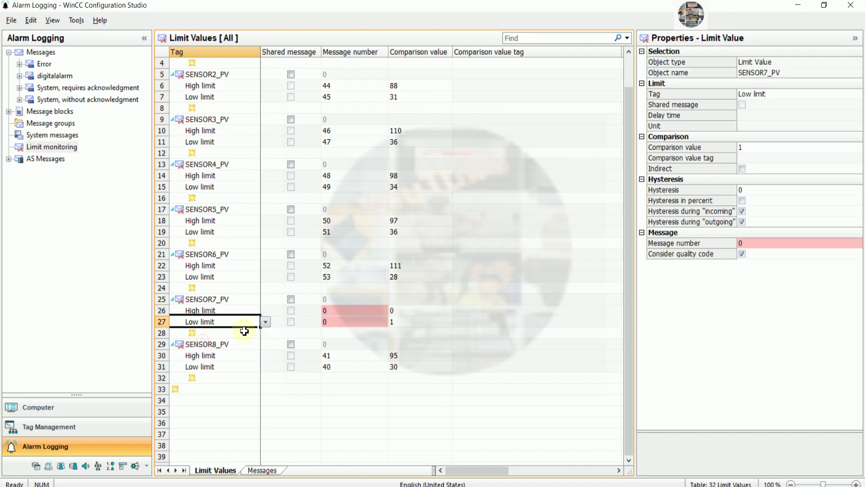
Assign message number 54 to SENSOR7_PV's high limit and 55 to its low limit
{"action": "left_click", "coordinate": [332, 310]}
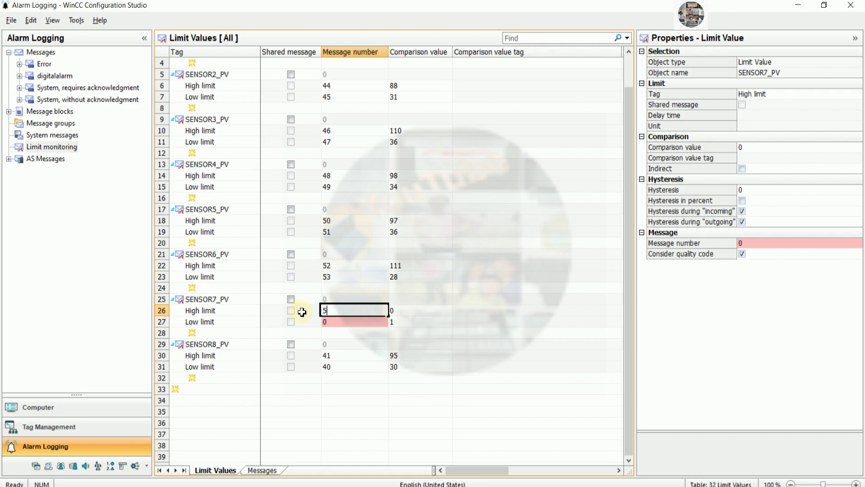
{"action": "type", "text": "54"}
{"action": "key", "text": "Return"}
{"action": "left_click", "coordinate": [339, 322]}
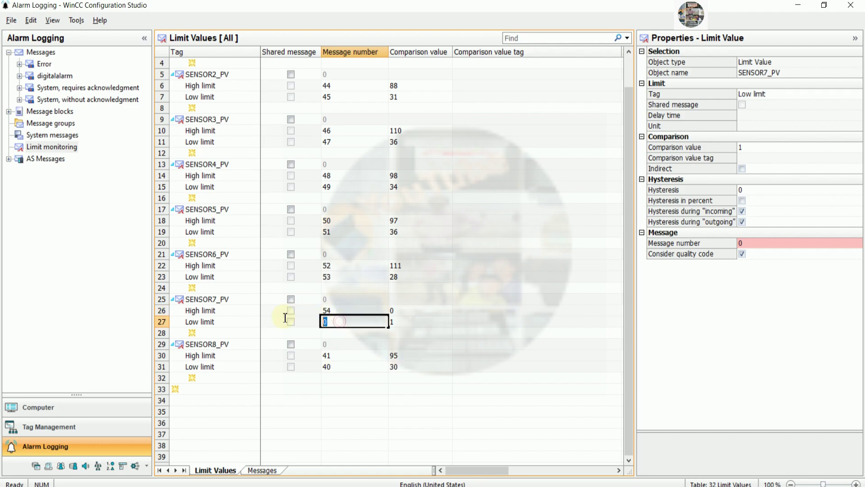
{"action": "type", "text": "55"}
{"action": "key", "text": "Return"}
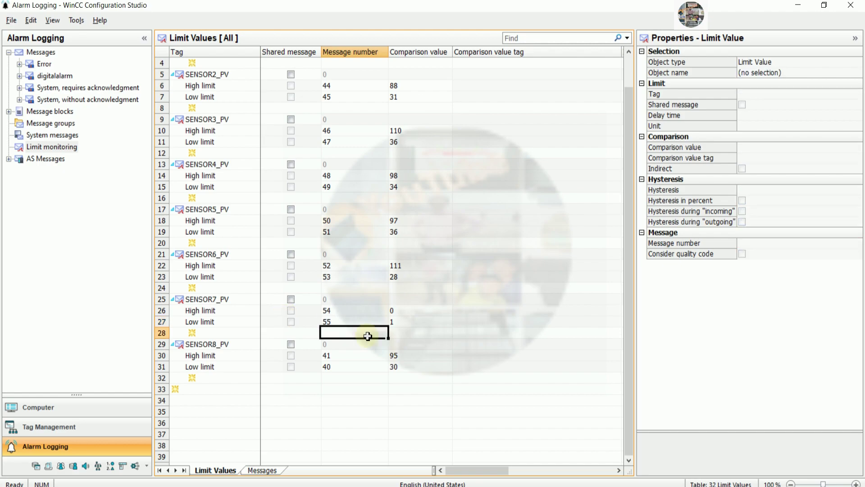
Set SENSOR7_PV's comparison values to 100 for the high limit and 50 for the low limit
{"action": "left_click", "coordinate": [413, 311]}
{"action": "double_click", "coordinate": [414, 312]}
{"action": "type", "text": "100"}
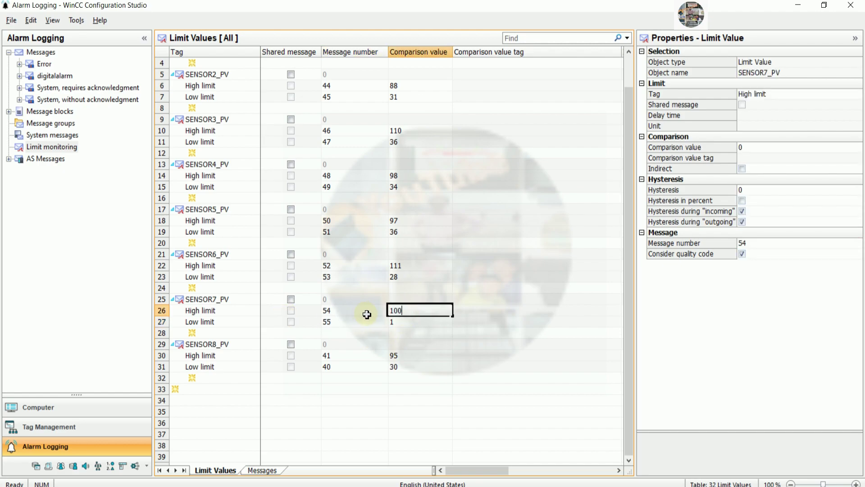
{"action": "key", "text": "Return"}
{"action": "double_click", "coordinate": [414, 321]}
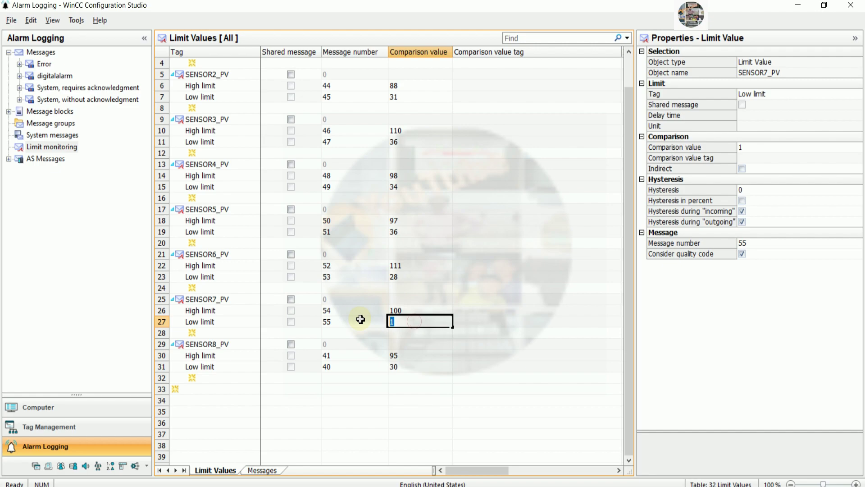
{"action": "type", "text": "50"}
{"action": "key", "text": "Return"}
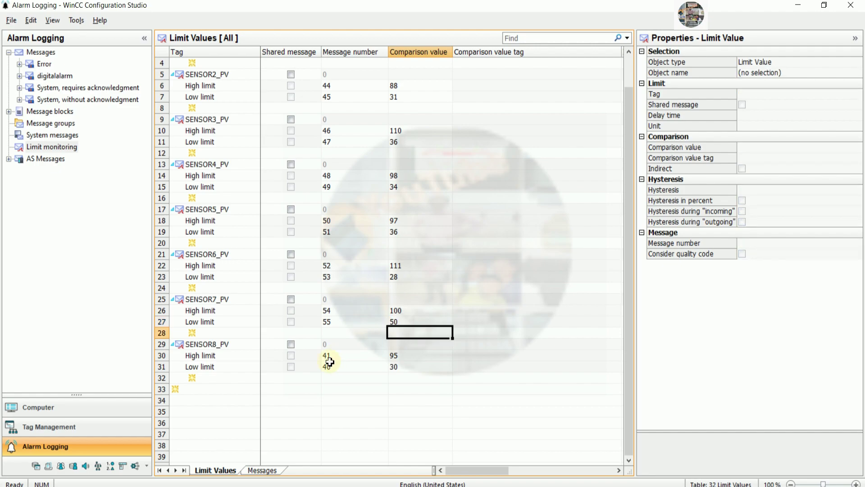
{"action": "left_click", "coordinate": [205, 355]}
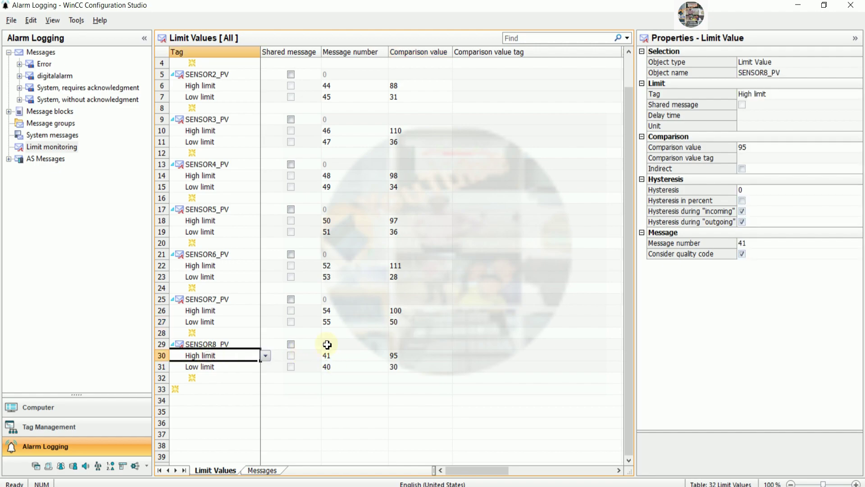
Fill the texts of messages 52 and 53 down into messages 54 and 55 and change their sensor number to 7
{"action": "left_click", "coordinate": [262, 470]}
{"action": "left_click_drag", "start_coordinate": [436, 198], "coordinate": [452, 212]}
{"action": "left_click_drag", "start_coordinate": [505, 224], "coordinate": [442, 228]}
{"action": "left_click", "coordinate": [408, 222]}
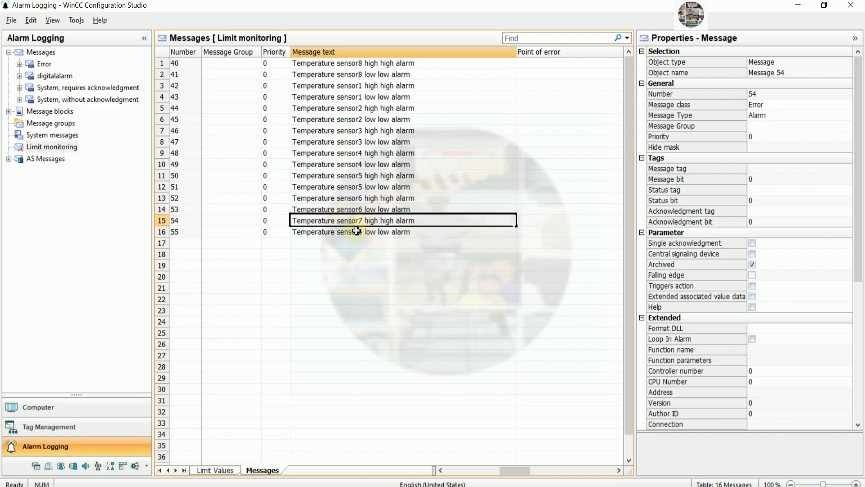
{"action": "left_click", "coordinate": [361, 234]}
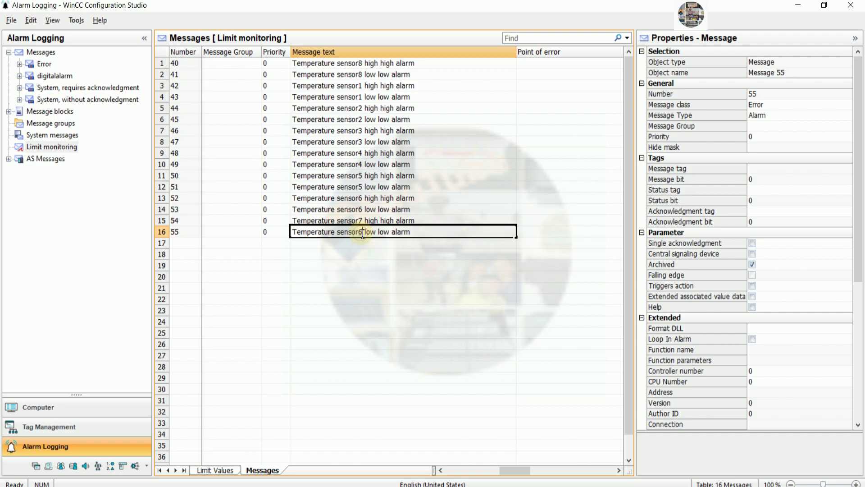
{"action": "left_click", "coordinate": [361, 285]}
{"action": "left_click", "coordinate": [391, 254]}
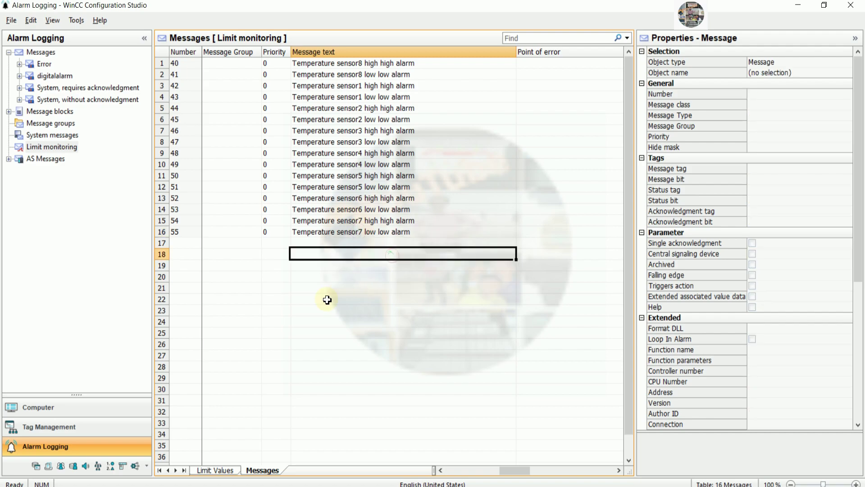
Return to the limit values table and exit the alarm configuration to get back to WinCC Explorer
{"action": "left_click", "coordinate": [217, 470]}
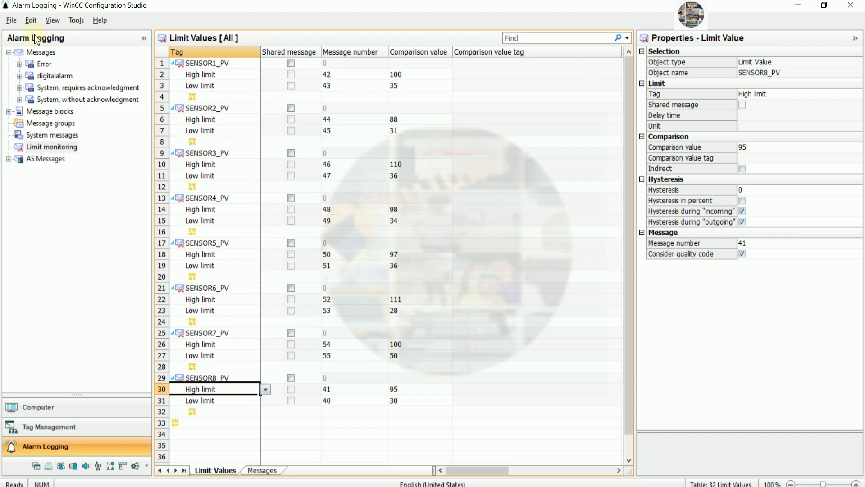
{"action": "left_click", "coordinate": [11, 20]}
{"action": "left_click", "coordinate": [31, 83]}
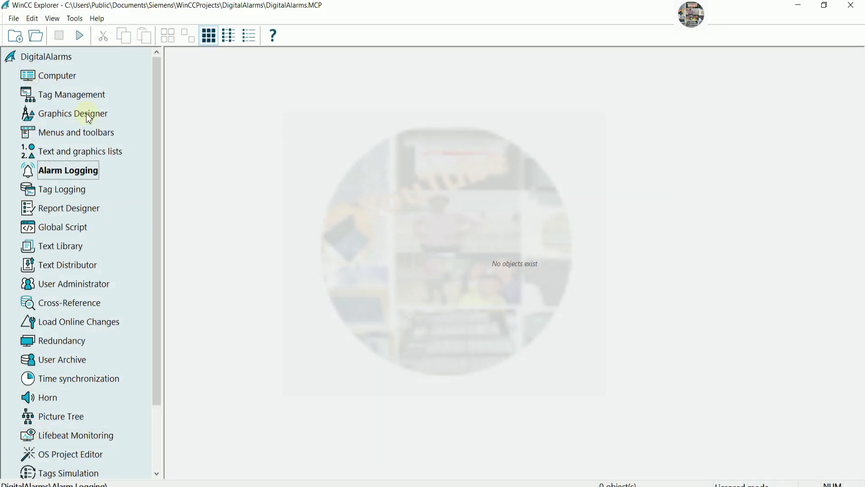
Create a new picture in Graphics Designer and rename it Analog Alarm.Pdl
{"action": "left_click", "coordinate": [71, 113]}
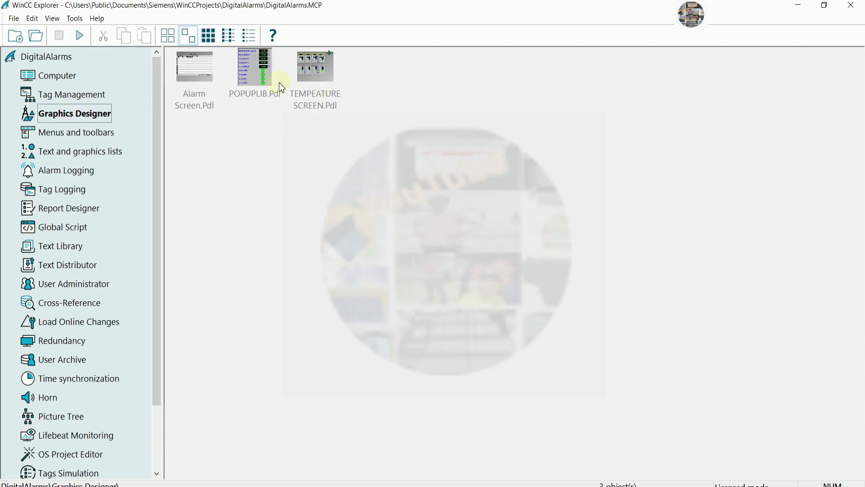
{"action": "right_click", "coordinate": [472, 116]}
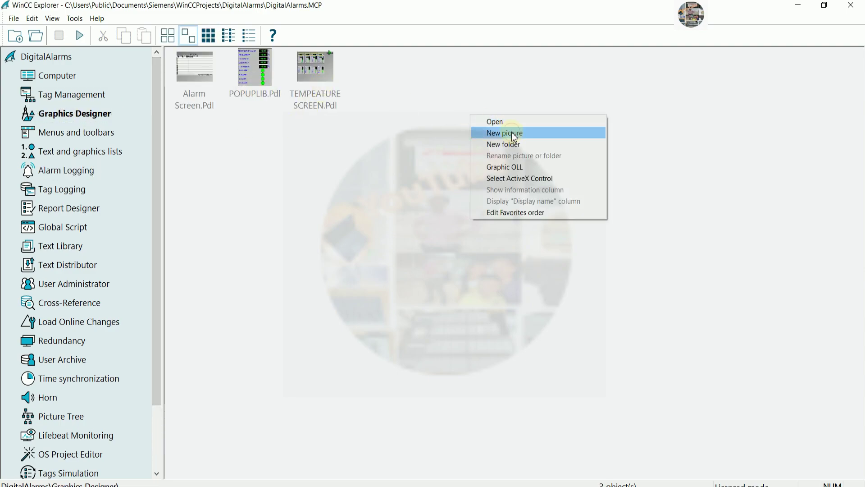
{"action": "left_click", "coordinate": [512, 132]}
{"action": "right_click", "coordinate": [367, 66]}
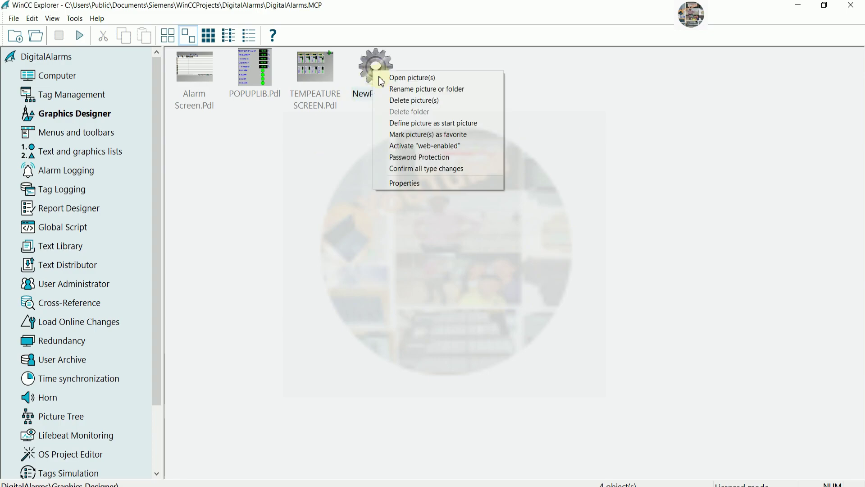
{"action": "left_click", "coordinate": [420, 88]}
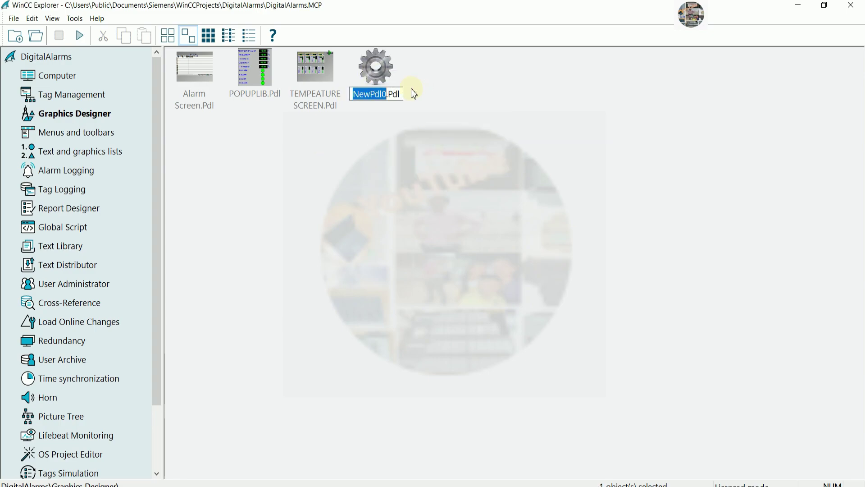
{"action": "type", "text": "An"}
{"action": "type", "text": "alog A"}
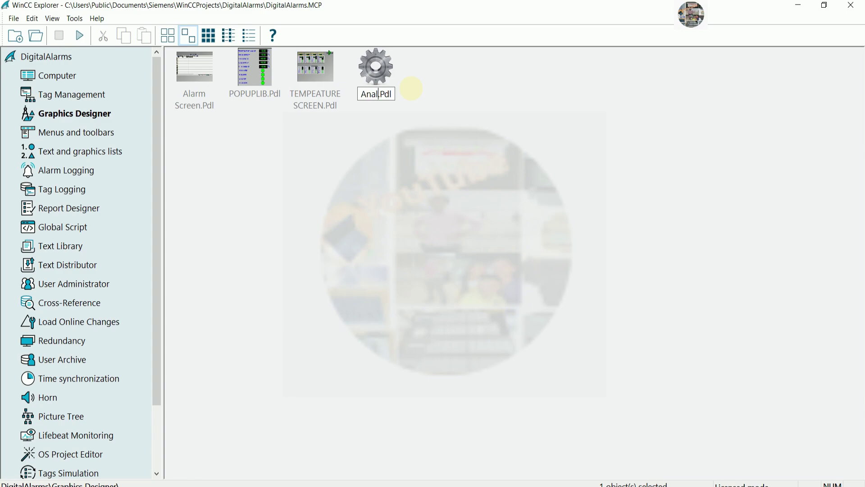
{"action": "type", "text": "larm"}
{"action": "key", "text": "Return"}
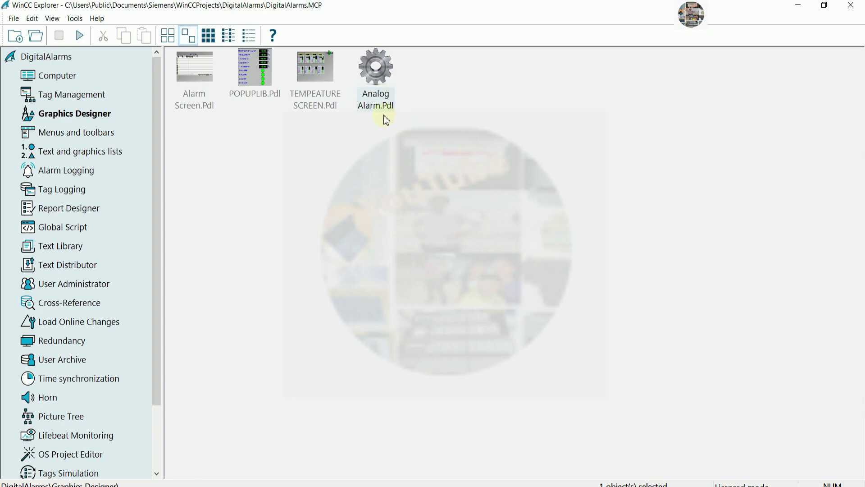
Open the pictures Analog Alarm.Pdl and TEMPEATURE SCREEN.Pdl for editing in Graphics Designer
{"action": "right_click", "coordinate": [376, 76]}
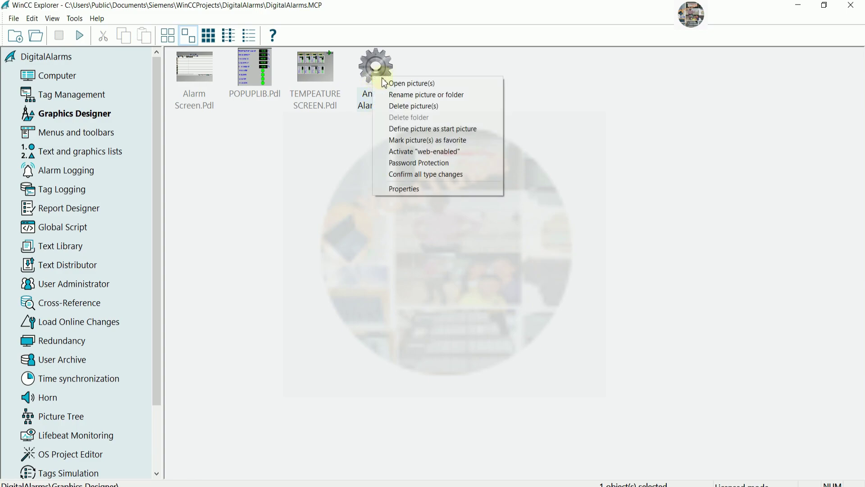
{"action": "left_click", "coordinate": [394, 83]}
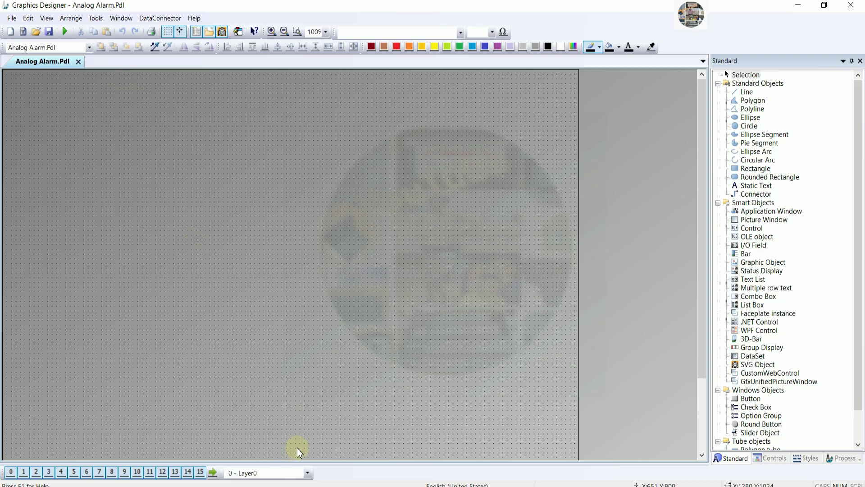
{"action": "key", "text": "alt+Tab"}
{"action": "right_click", "coordinate": [322, 82]}
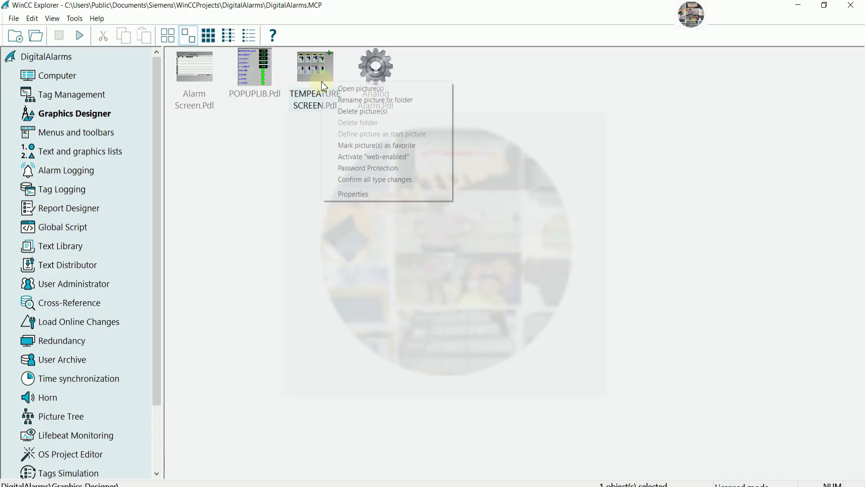
{"action": "left_click", "coordinate": [357, 87]}
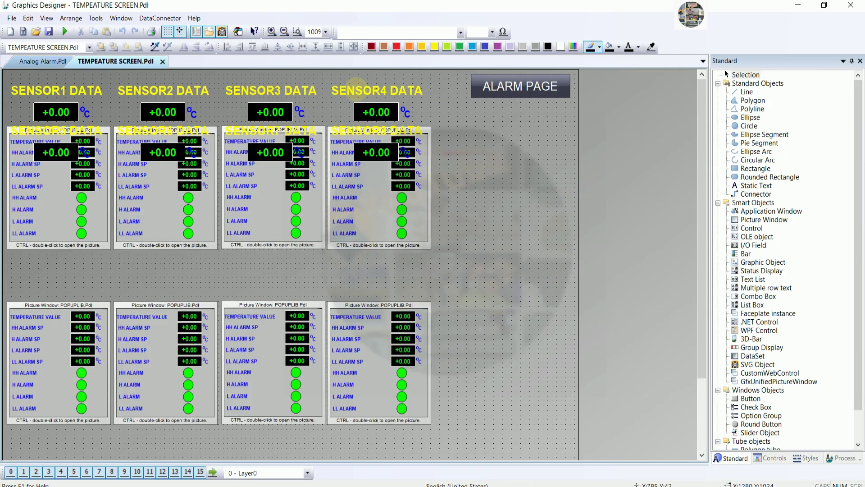
Widen the ALARM PAGE button on the temperature screen and change its text to Digital ALARM PAGE
{"action": "left_click", "coordinate": [470, 88]}
{"action": "double_click", "coordinate": [471, 87]}
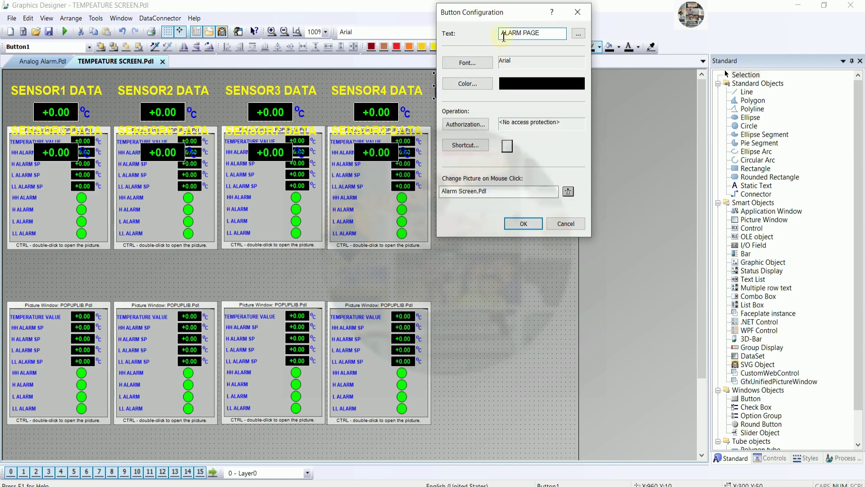
{"action": "type", "text": "Digi"}
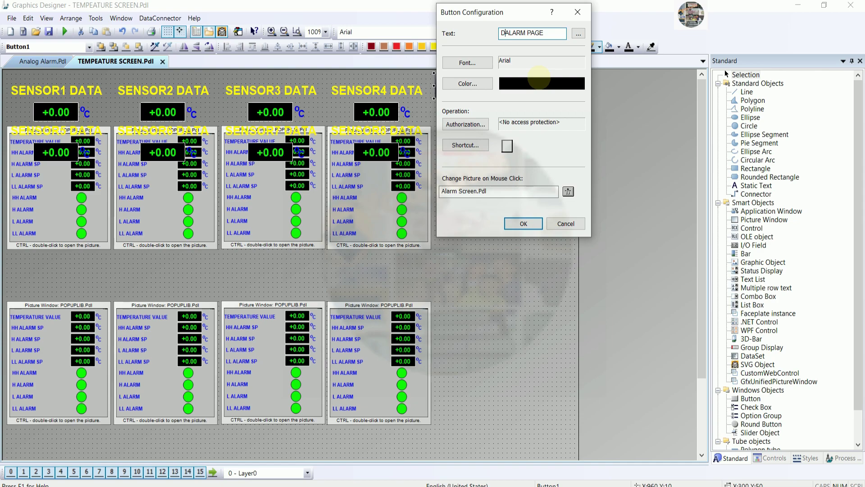
{"action": "type", "text": "tal"}
{"action": "key", "text": "Return"}
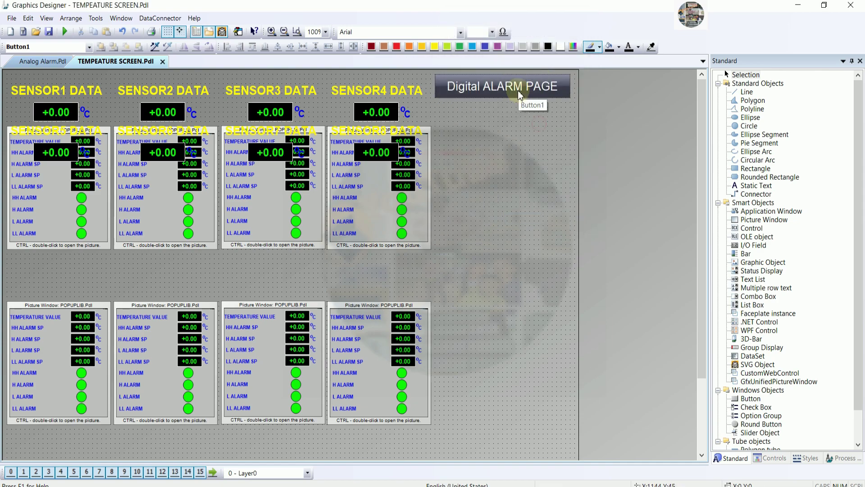
Duplicate the Digital ALARM PAGE button and place the copy directly below the original
{"action": "key", "text": "ctrl+v"}
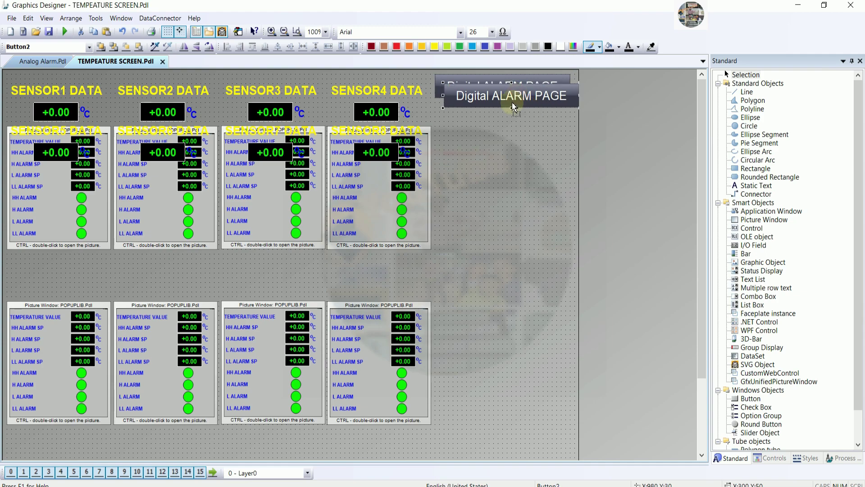
{"action": "left_click_drag", "start_coordinate": [510, 116], "coordinate": [509, 118]}
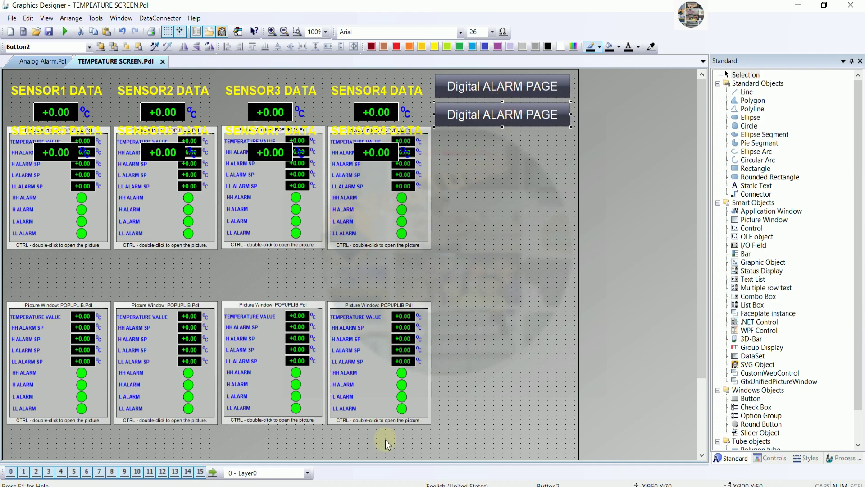
Save the Analog Alarm picture and return to the temperature screen picture
{"action": "left_click", "coordinate": [43, 61]}
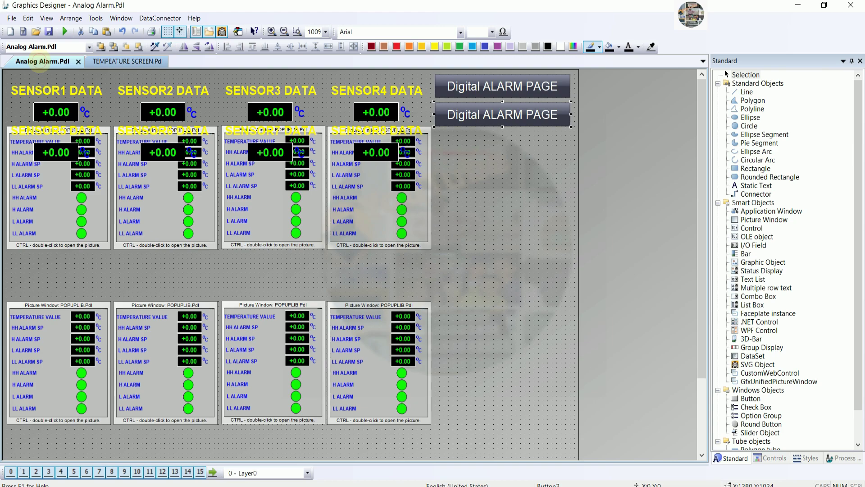
{"action": "left_click", "coordinate": [49, 32]}
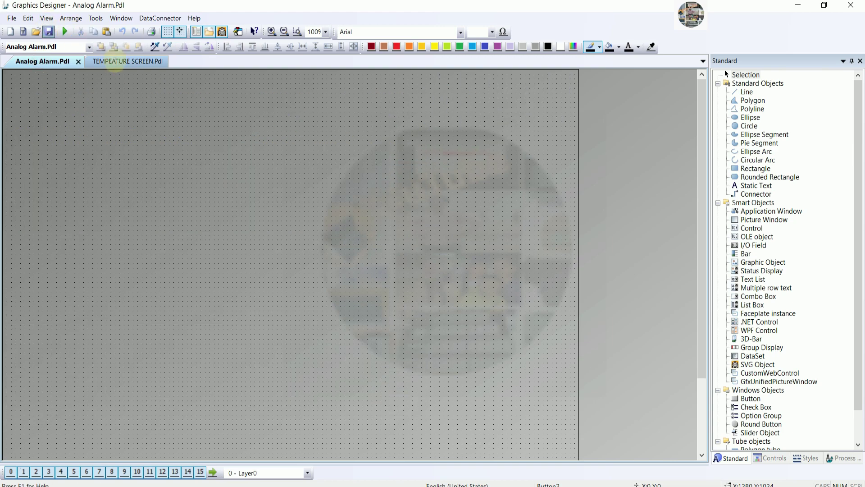
{"action": "left_click", "coordinate": [116, 62]}
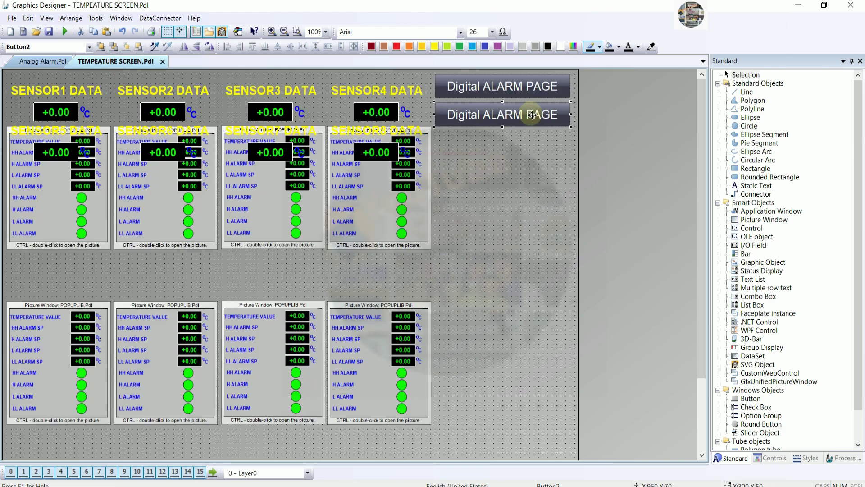
Change the text of the duplicated lower button to Analog ALARM PAGE
{"action": "double_click", "coordinate": [497, 116]}
{"action": "left_click_drag", "start_coordinate": [517, 61], "coordinate": [461, 54]}
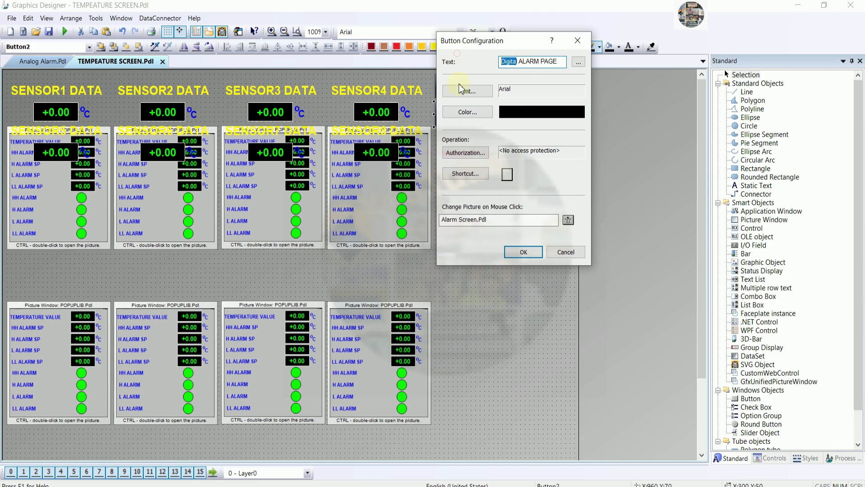
{"action": "key", "text": "BackSpace"}
{"action": "key", "text": "Delete"}
{"action": "type", "text": "Analog"}
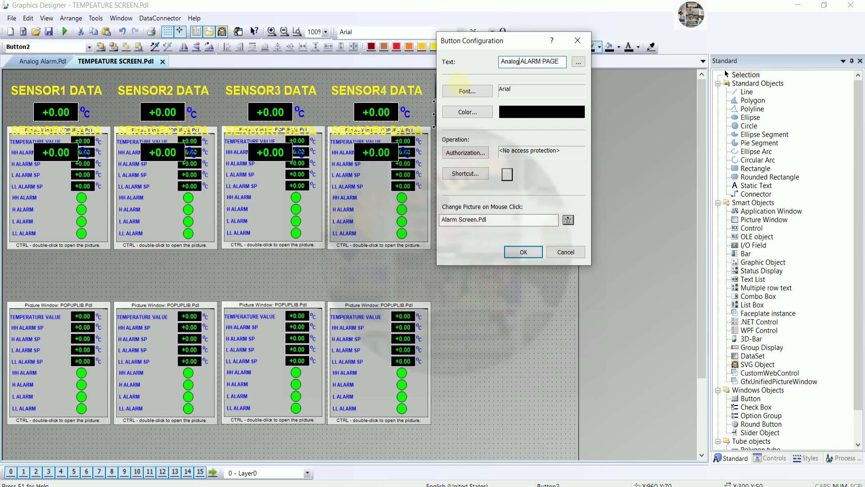
{"action": "left_click", "coordinate": [523, 252]}
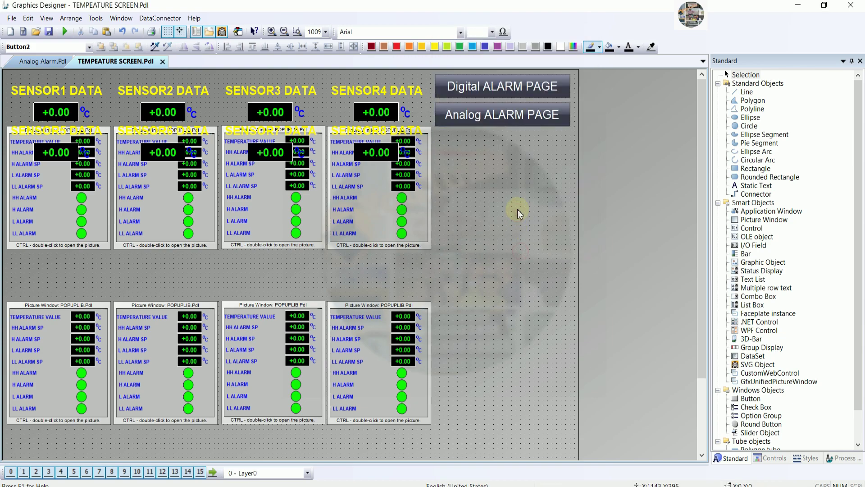
Make the Analog ALARM PAGE button switch to the picture Analog Alarm.Pdl
{"action": "double_click", "coordinate": [501, 116]}
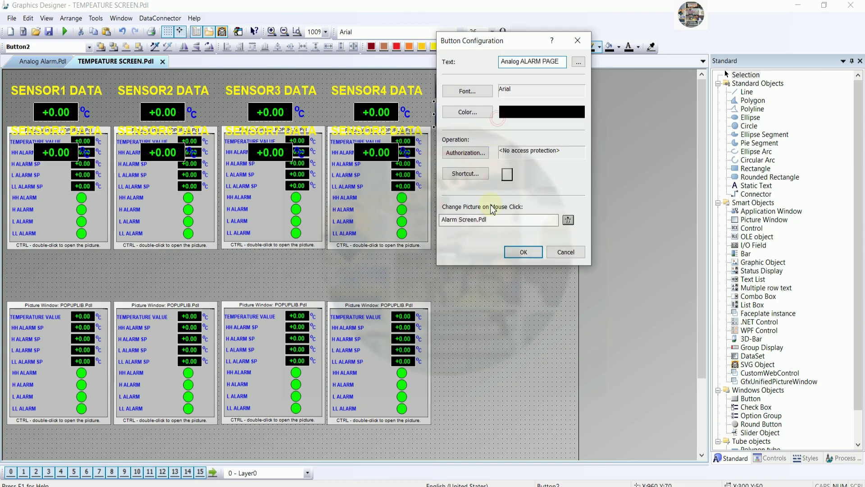
{"action": "left_click", "coordinate": [567, 219]}
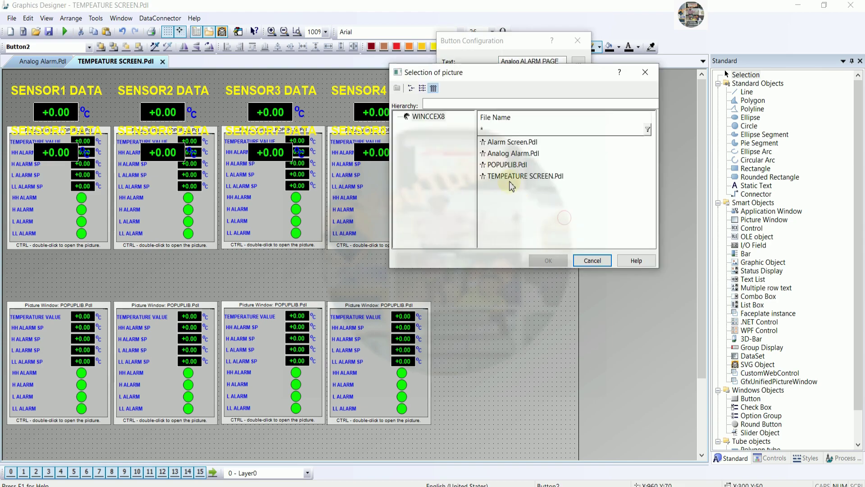
{"action": "double_click", "coordinate": [513, 153]}
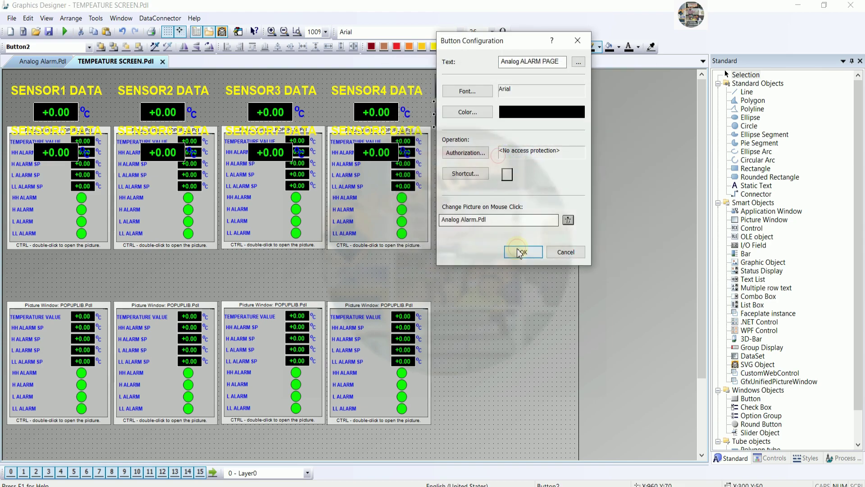
{"action": "left_click", "coordinate": [518, 251]}
{"action": "left_click", "coordinate": [461, 131]}
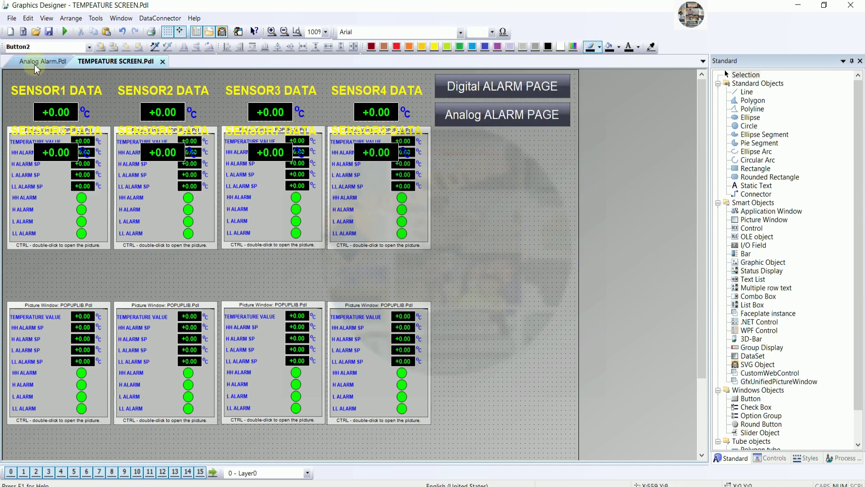